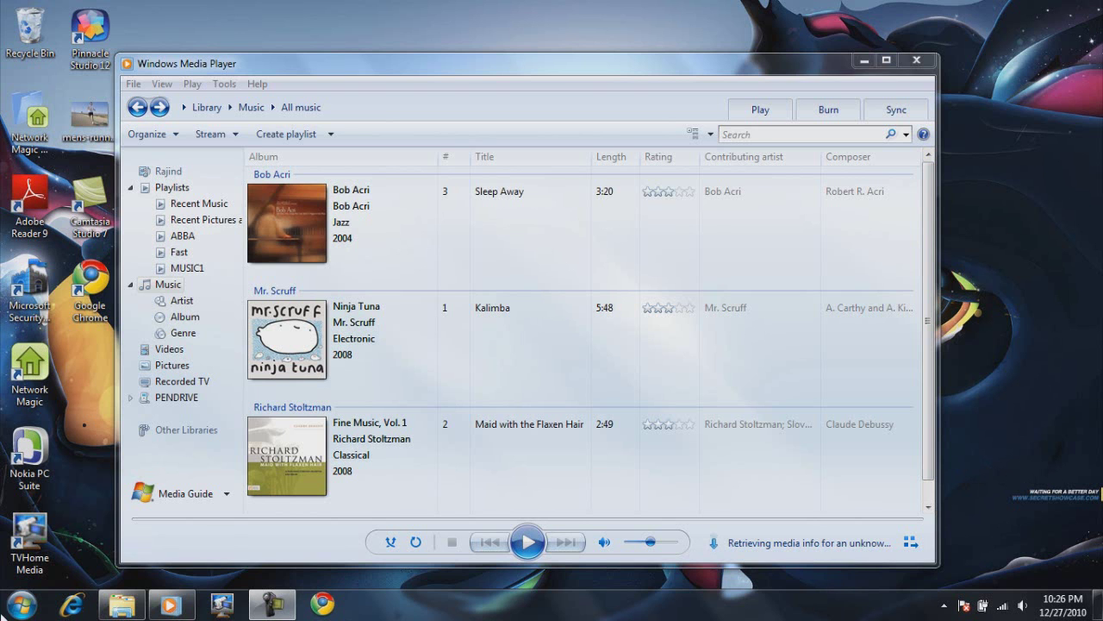
# - Check Windows Firewall in Control Panel, confirming it is off for home and public networks, then cancel
pyautogui.click(22, 604)
pyautogui.click(258, 426)
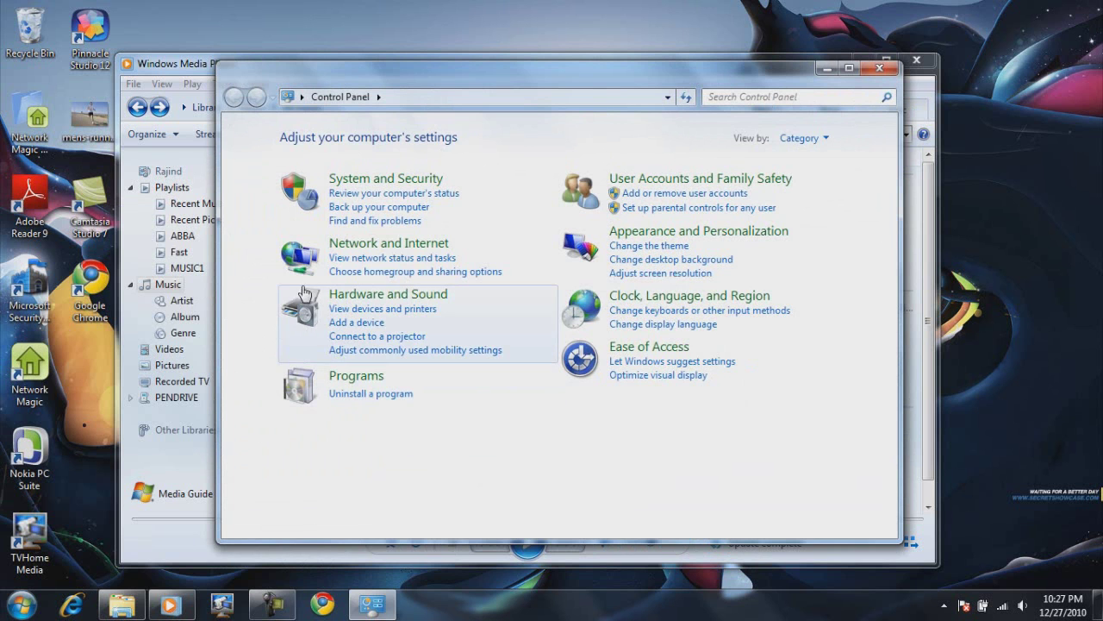
pyautogui.click(432, 183)
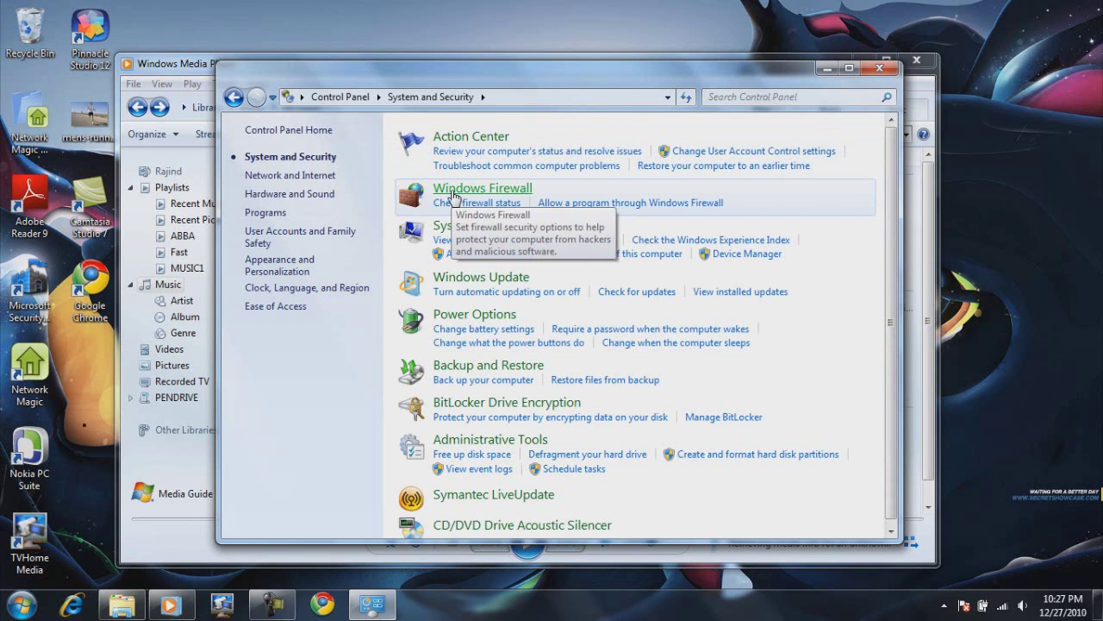
pyautogui.click(453, 193)
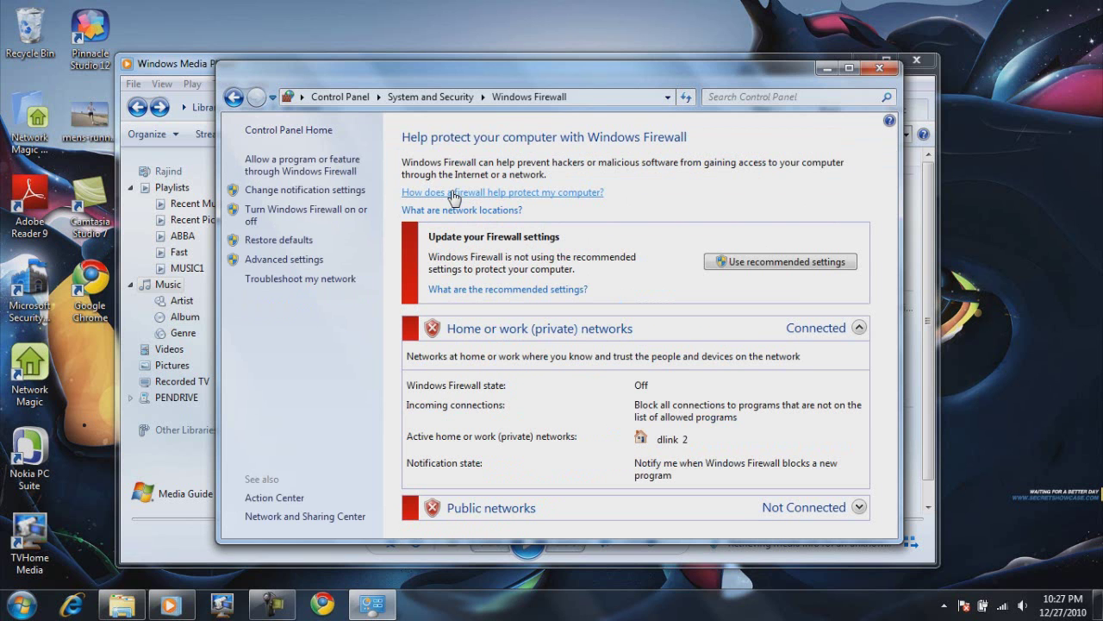
pyautogui.click(281, 220)
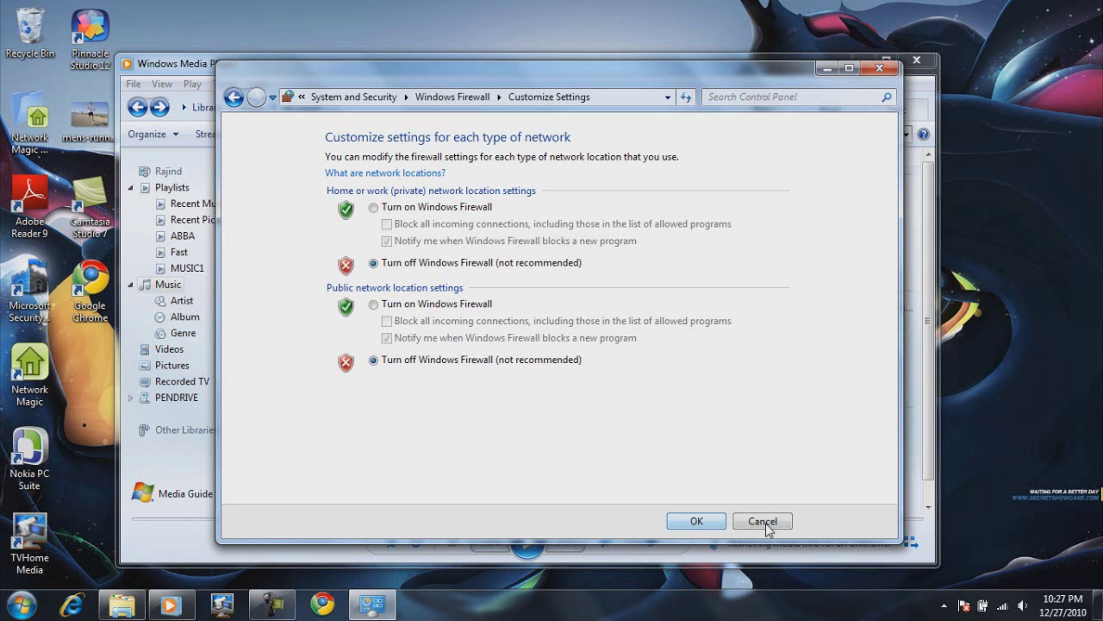
pyautogui.click(743, 522)
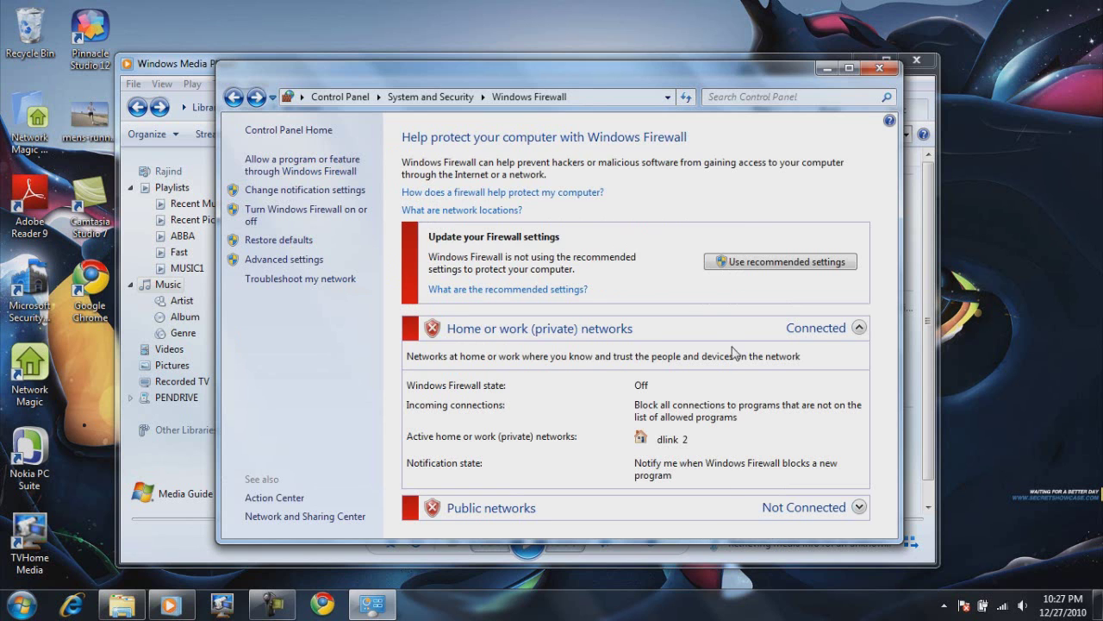
# - Close the Control Panel window to return to Windows Media Player's All music view
pyautogui.click(875, 68)
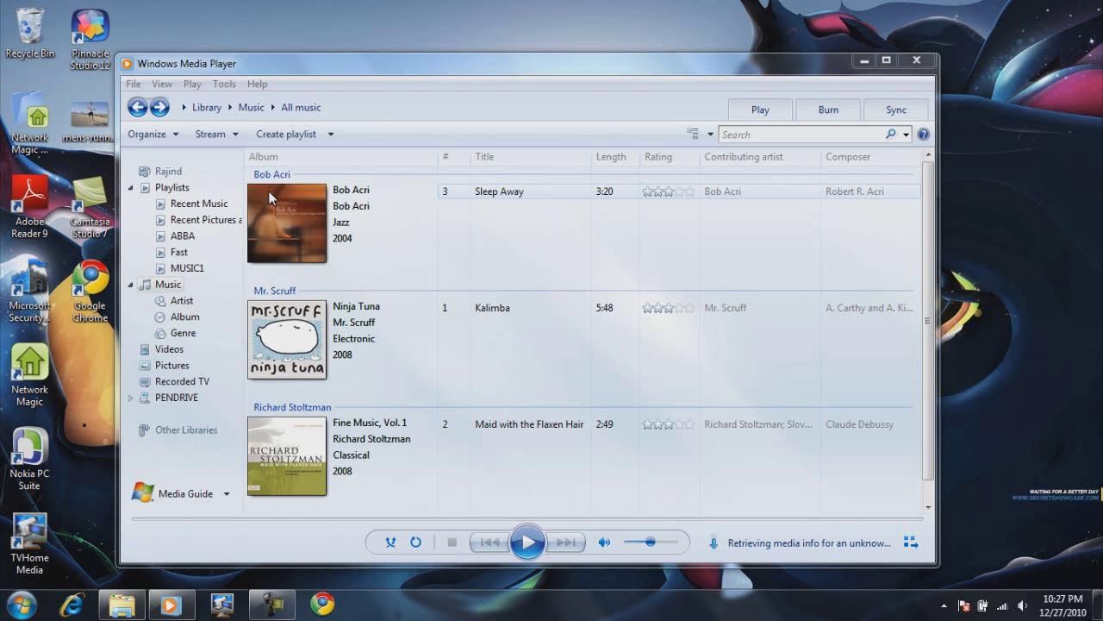
# - Turn on media streaming with a HomeGroup sharing Pictures, Music and Videos, selecting its password, and finish
pyautogui.click(236, 136)
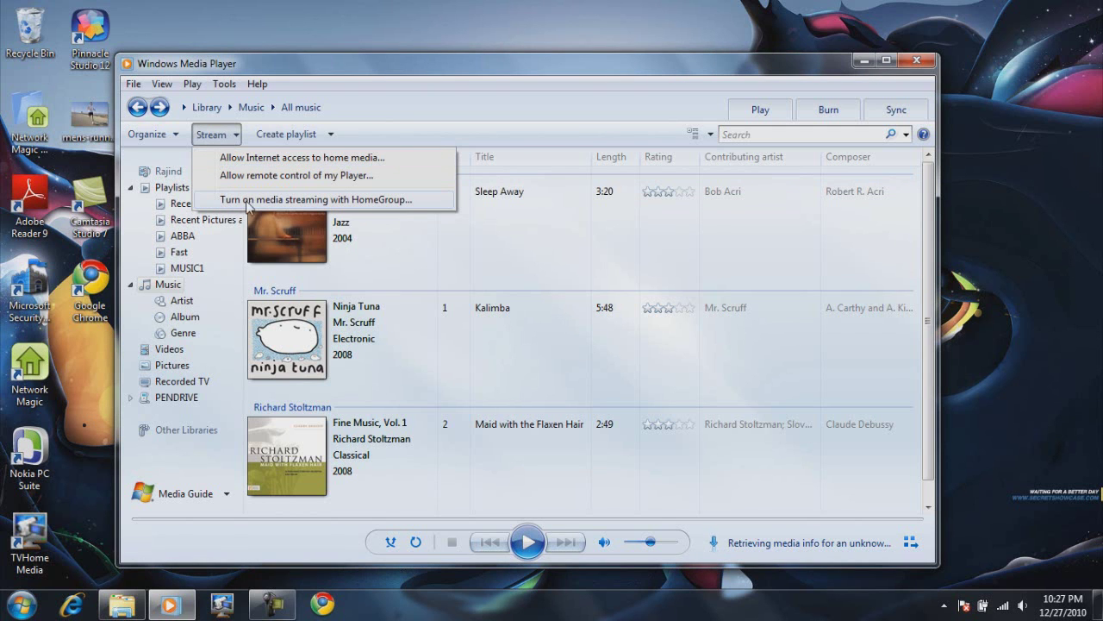
pyautogui.click(334, 204)
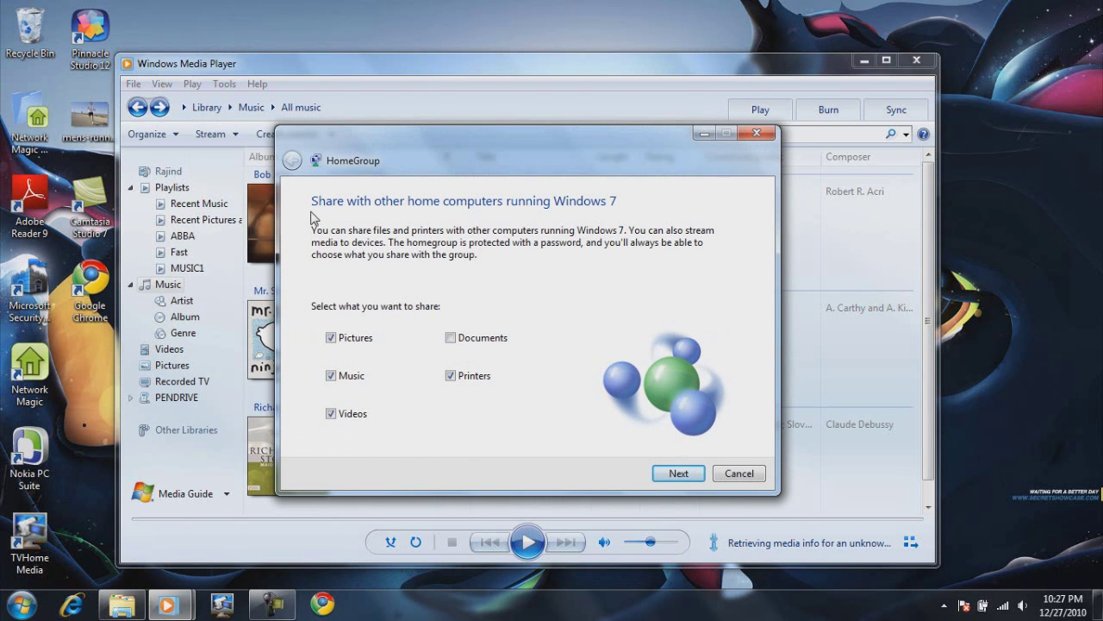
pyautogui.click(674, 475)
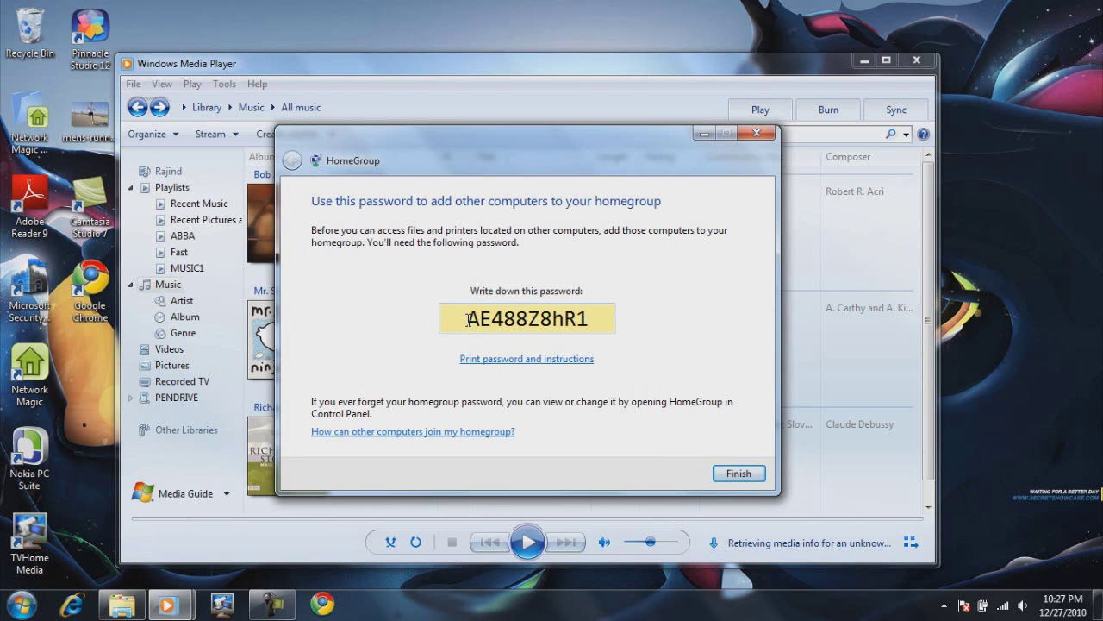
pyautogui.moveTo(468, 319); pyautogui.dragTo(621, 321)
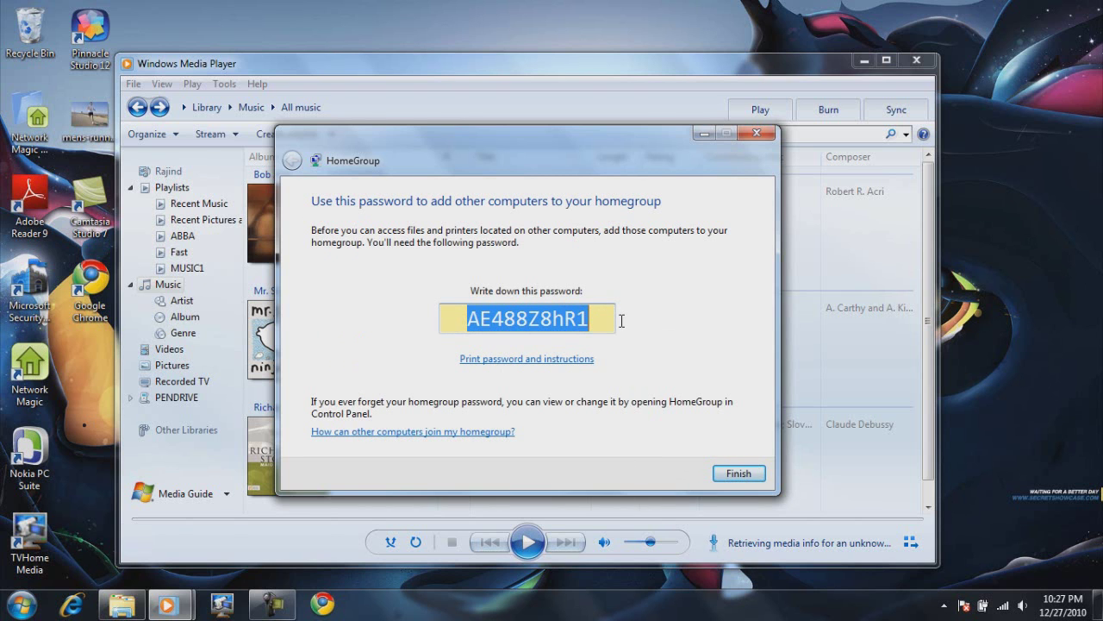
pyautogui.click(742, 475)
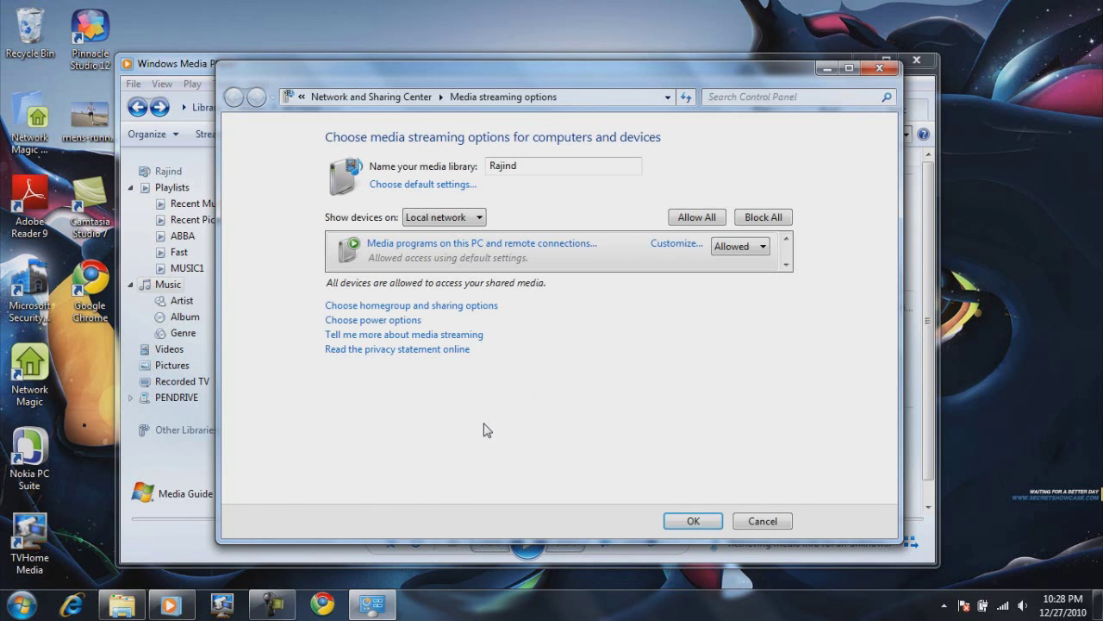
# - Close the Media streaming options window to return to the All music library
pyautogui.click(764, 521)
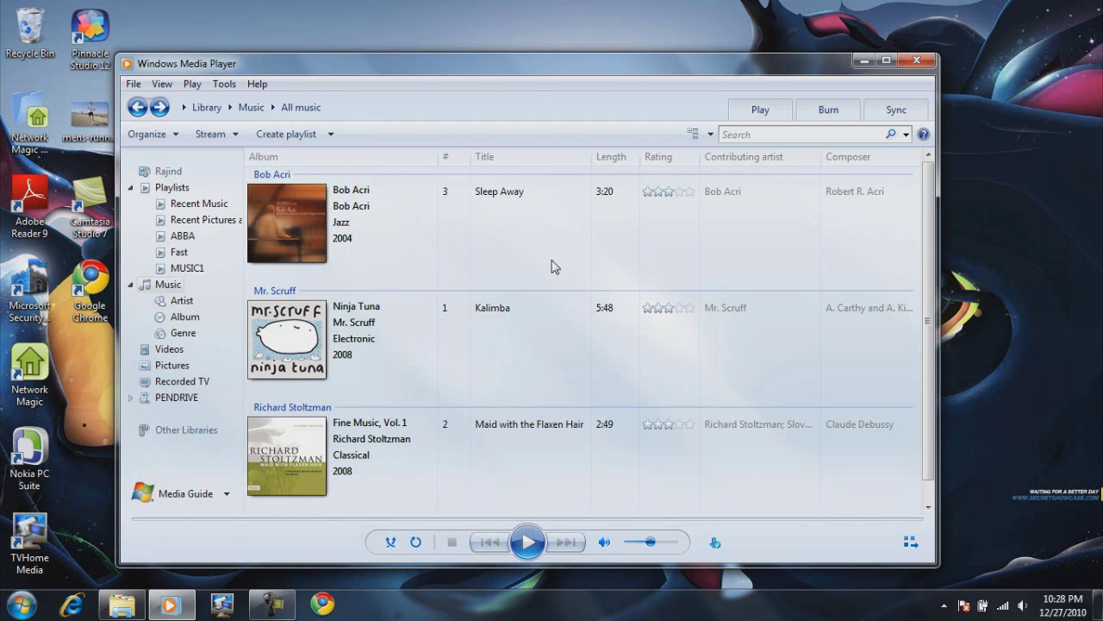
# - Automatically allow all computers and media devices to play the library
pyautogui.click(216, 135)
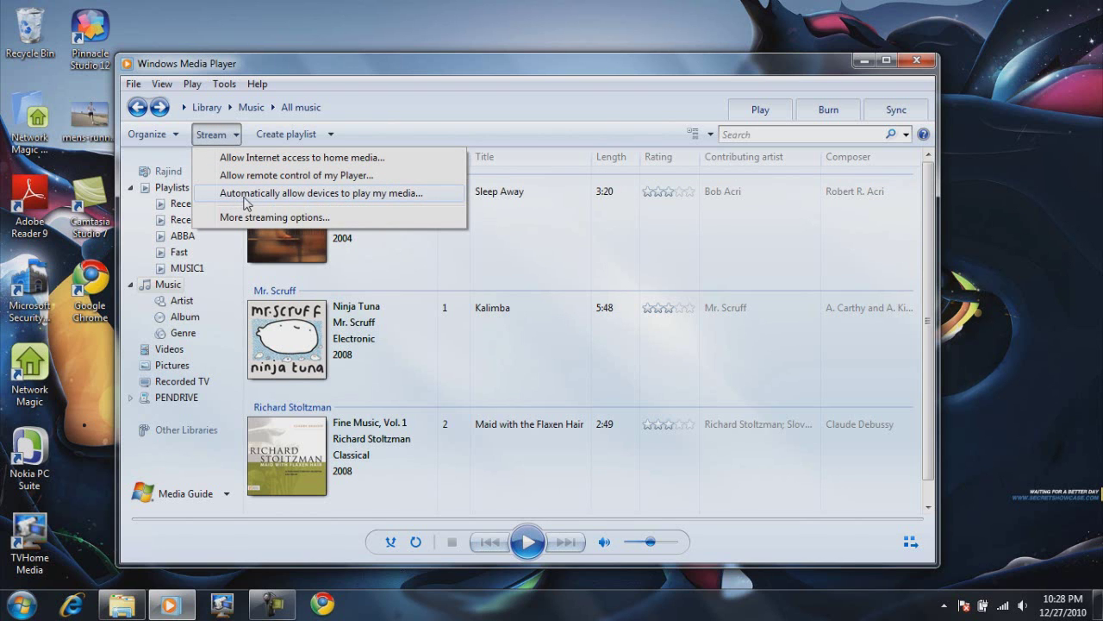
pyautogui.click(359, 195)
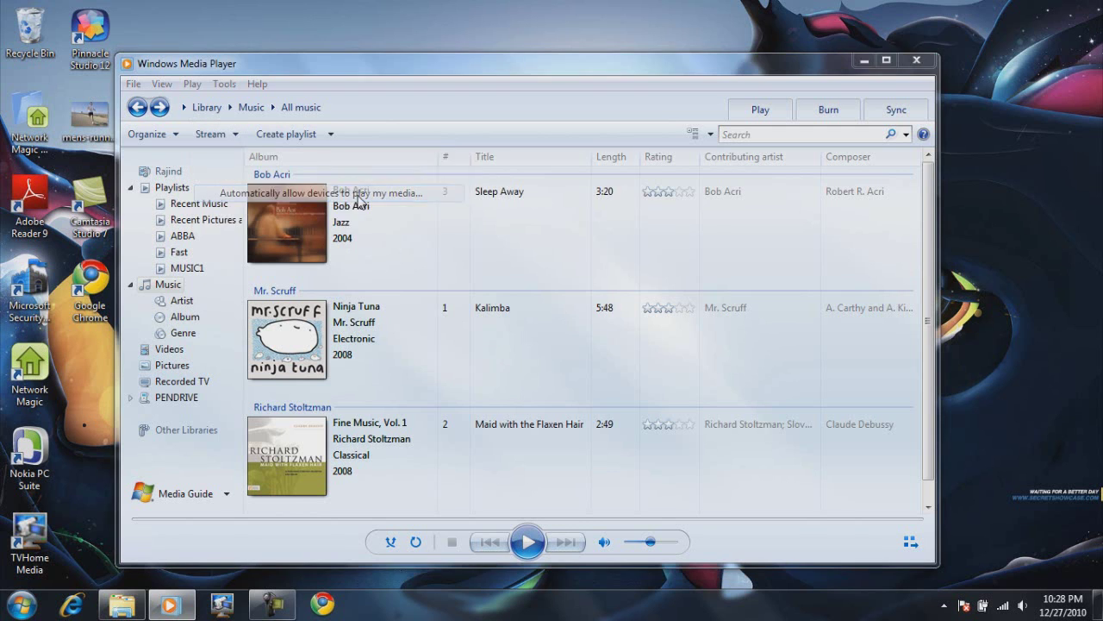
pyautogui.click(395, 297)
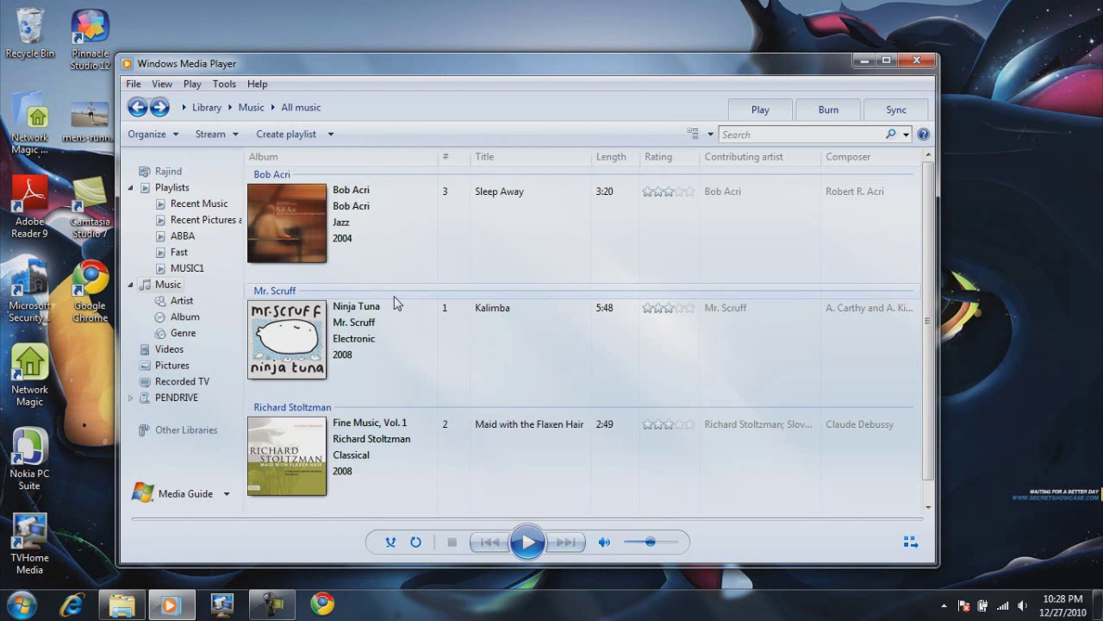
# - In More streaming options, keep Local network and media programs Allowed, then confirm with OK
pyautogui.click(238, 138)
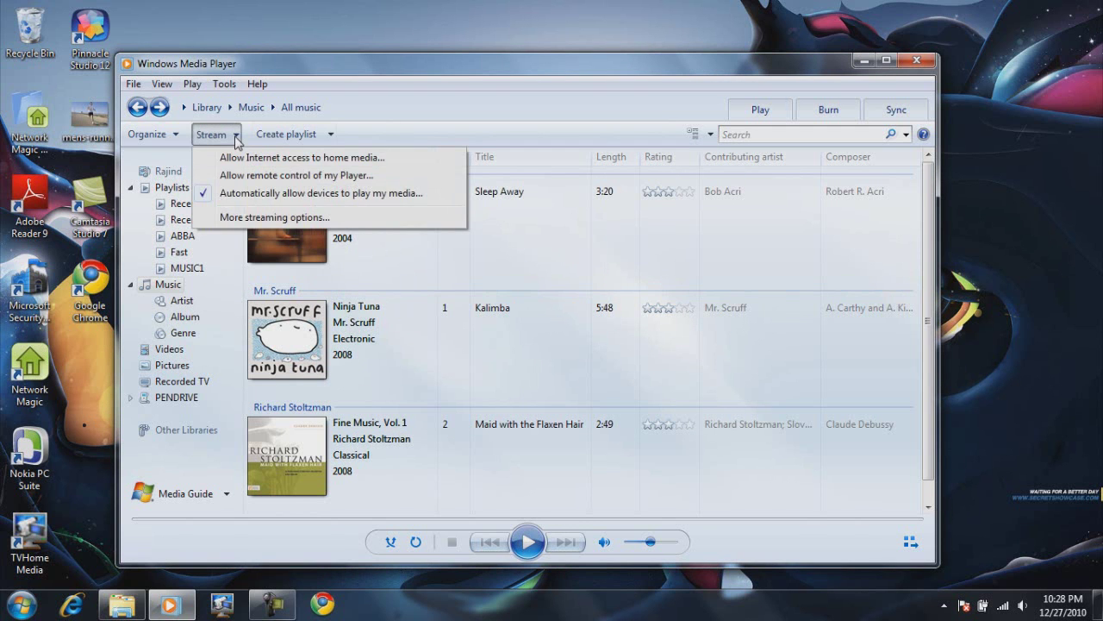
pyautogui.click(273, 219)
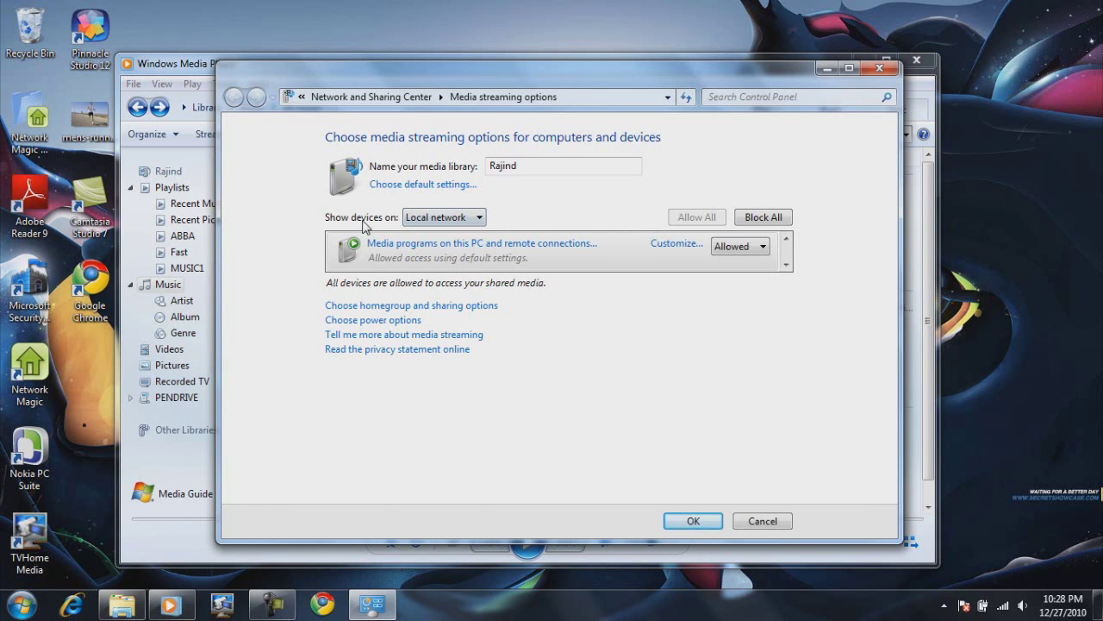
pyautogui.click(416, 220)
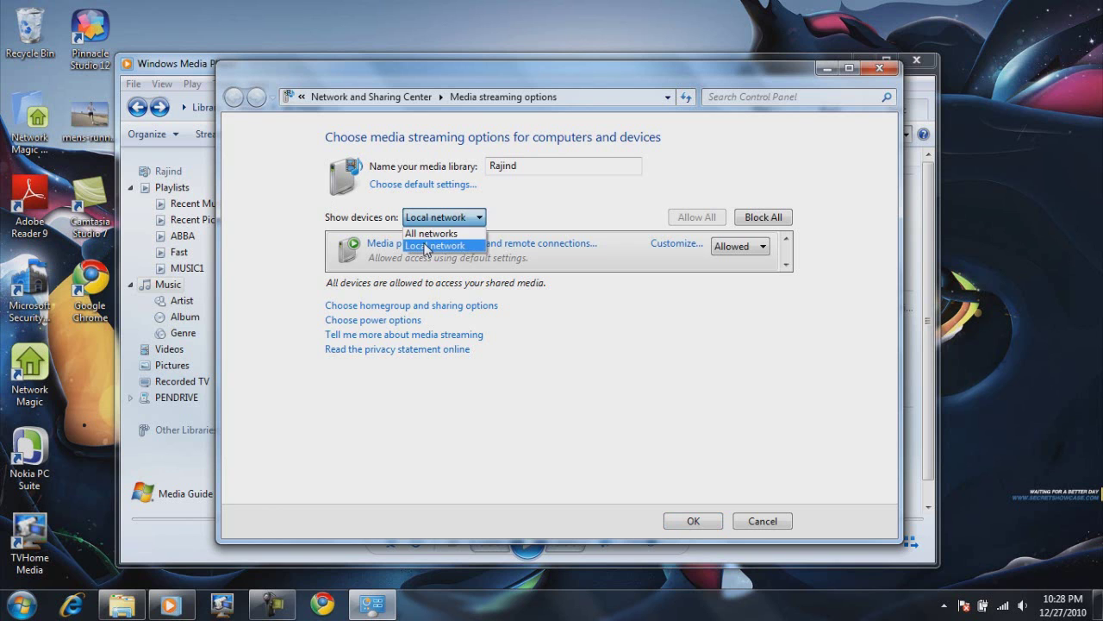
pyautogui.click(426, 247)
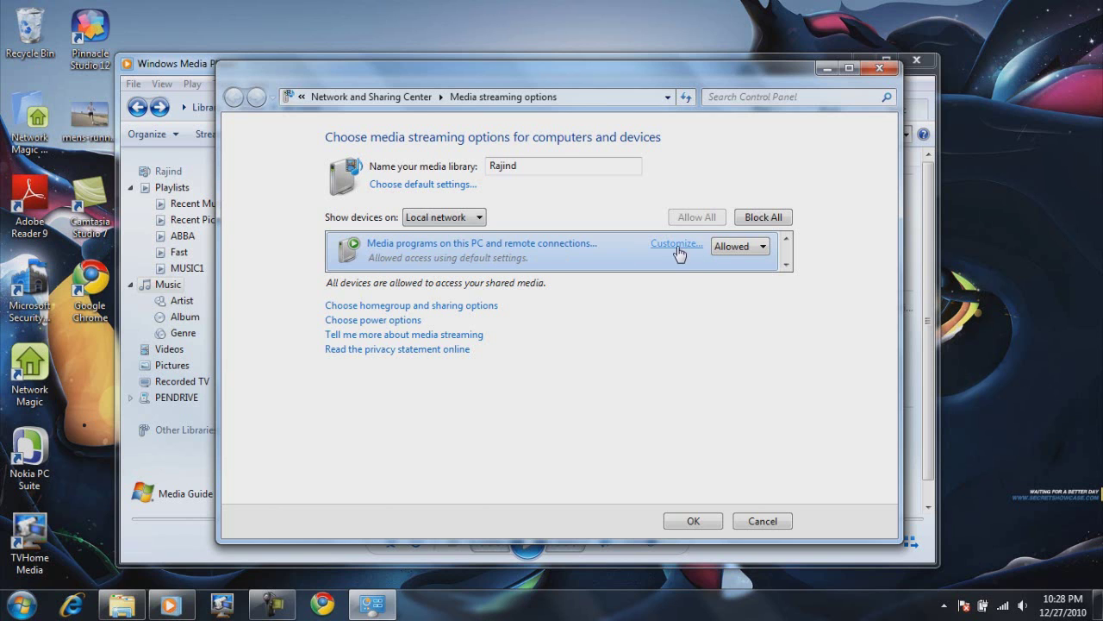
pyautogui.click(742, 248)
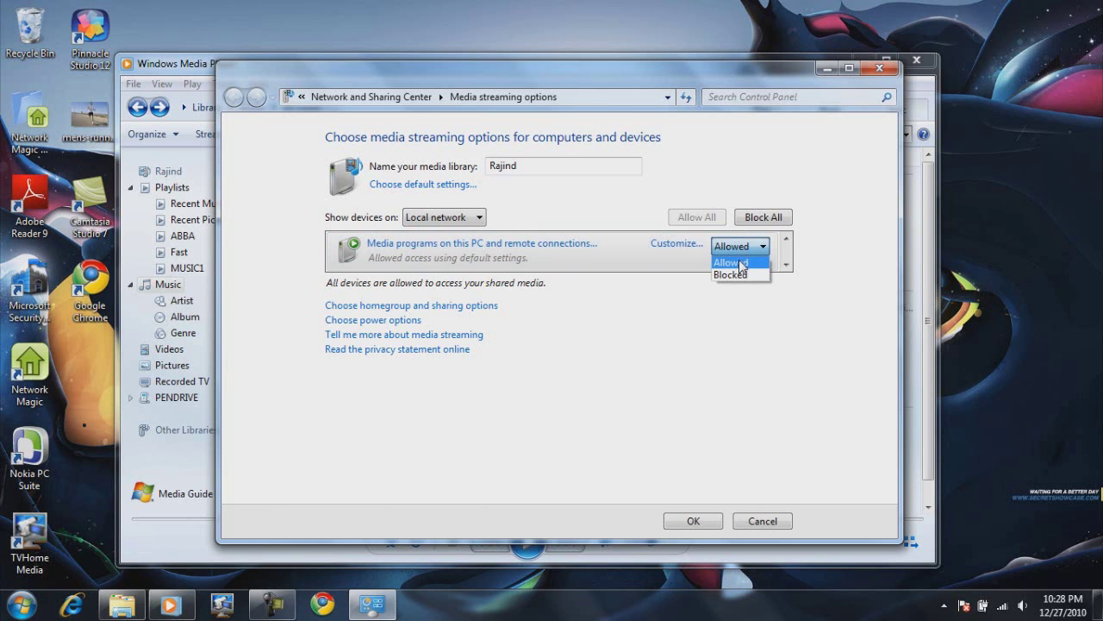
pyautogui.click(746, 263)
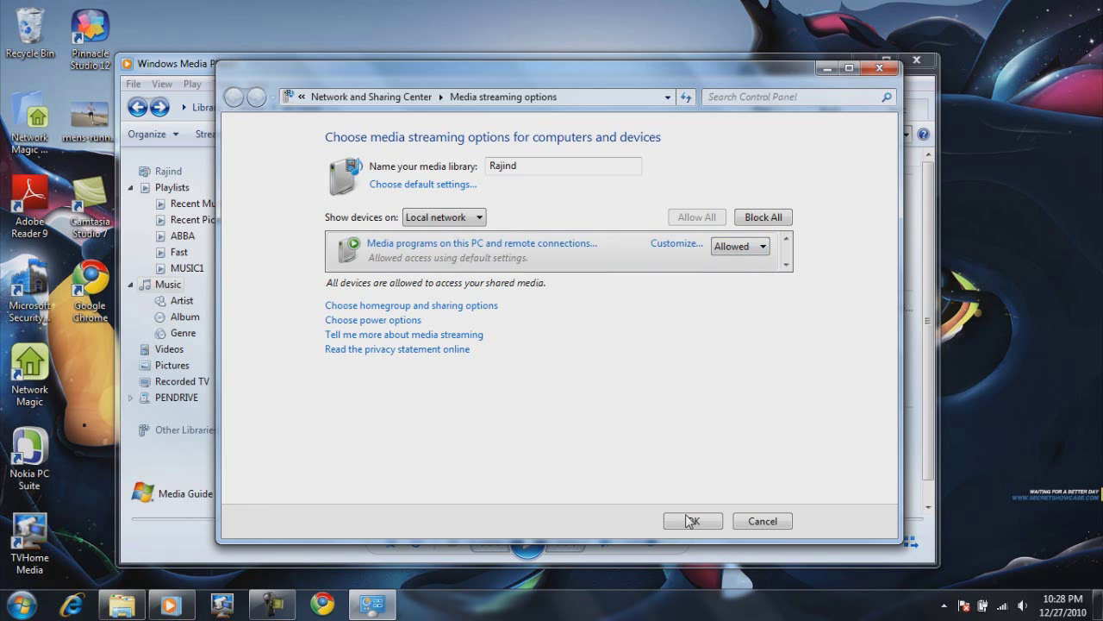
pyautogui.click(691, 524)
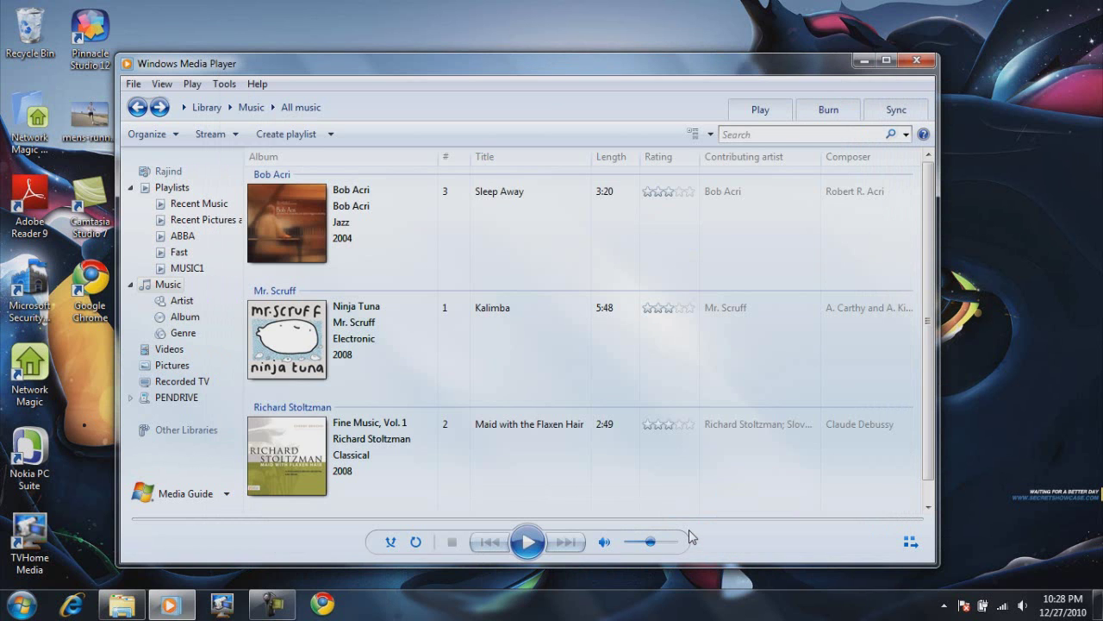
# - Close Media Player and open the J12 server on the PS3, showing Music, Videos, Pictures, Playlists
pyautogui.click(916, 60)
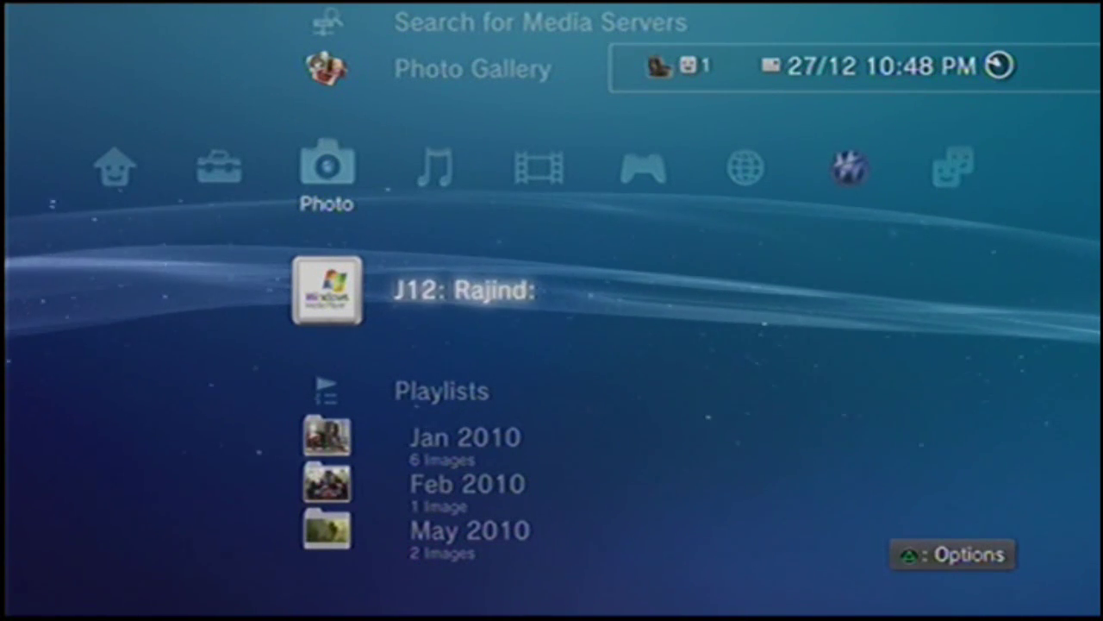
pyautogui.press('Return')
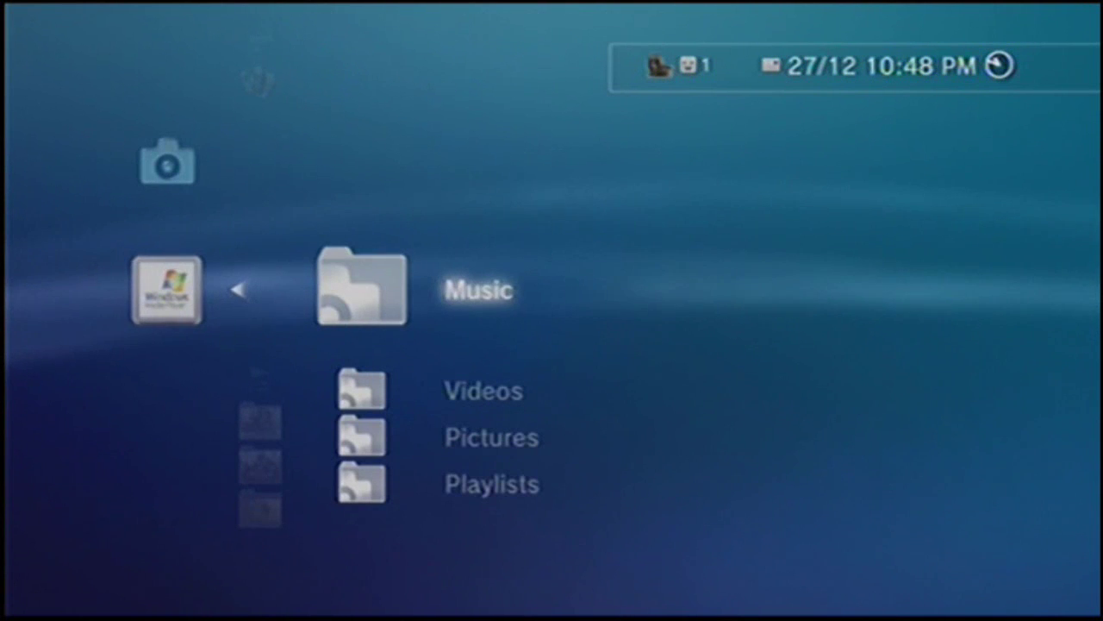
pyautogui.press('Escape')
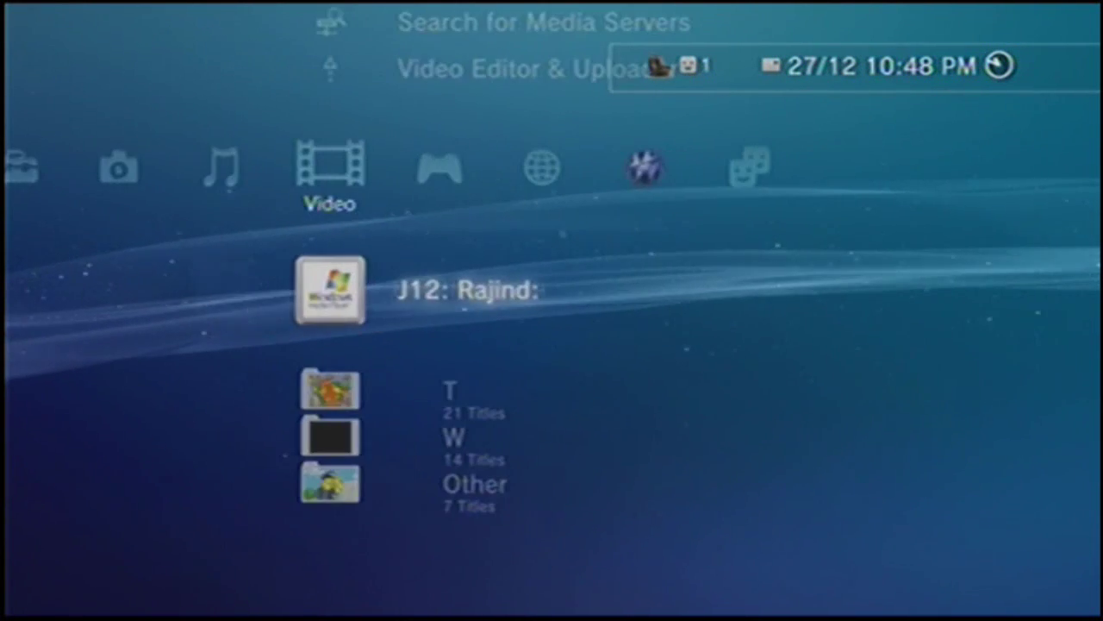
pyautogui.press('Return')
pyautogui.press('Up')
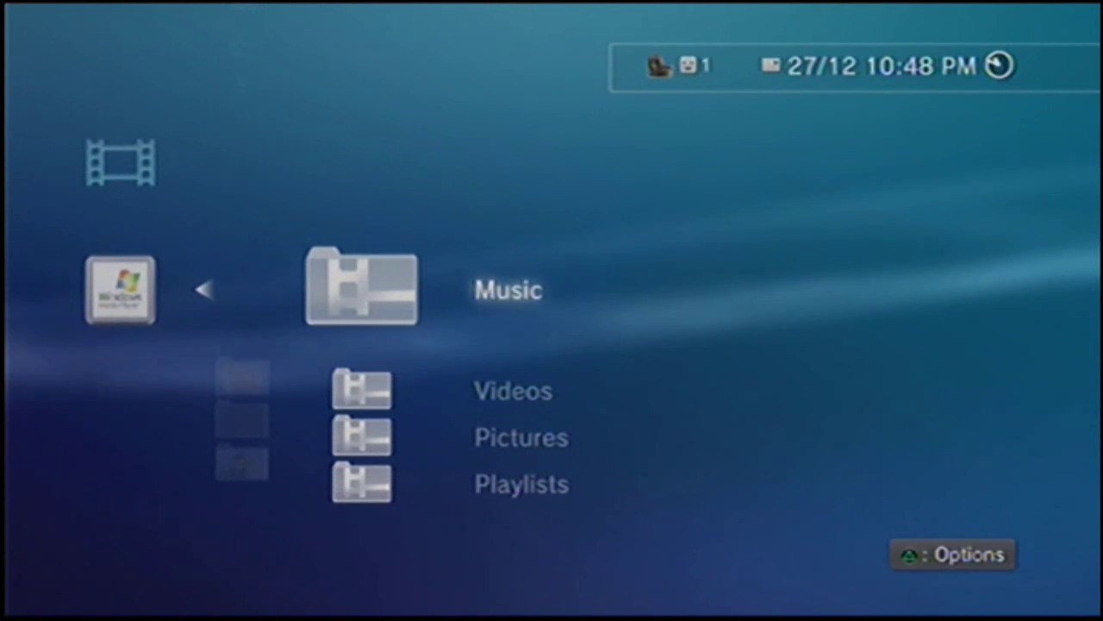
# - Open the server's Videos folder and browse its categories such as Video Actors and Video Genres
pyautogui.press('Down')
pyautogui.press('Down')
pyautogui.press('Down')
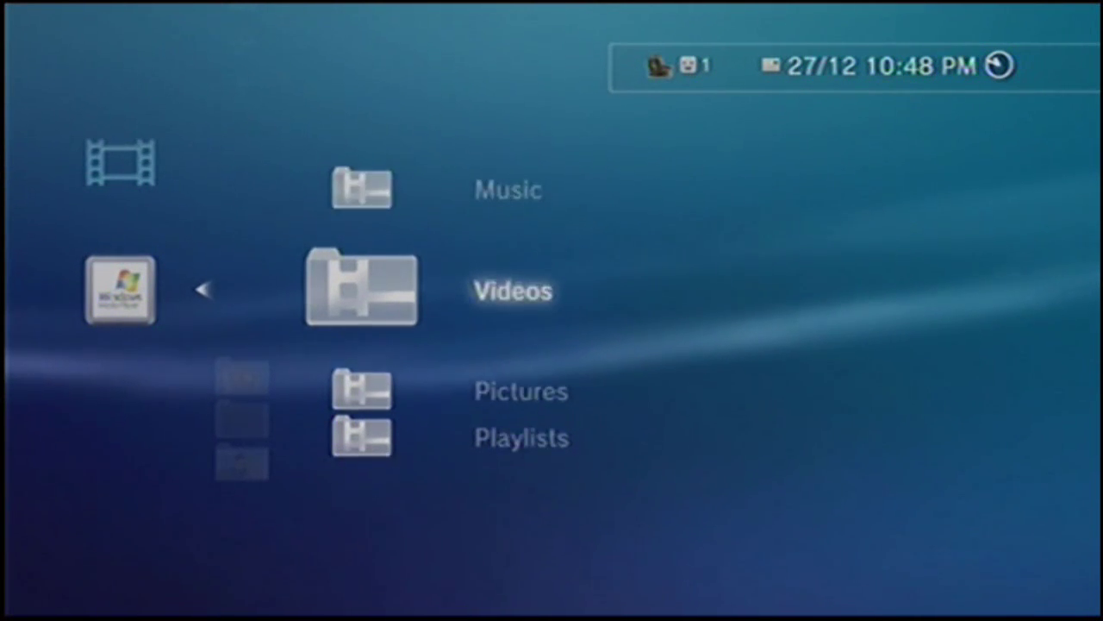
pyautogui.press('Up')
pyautogui.press('Up')
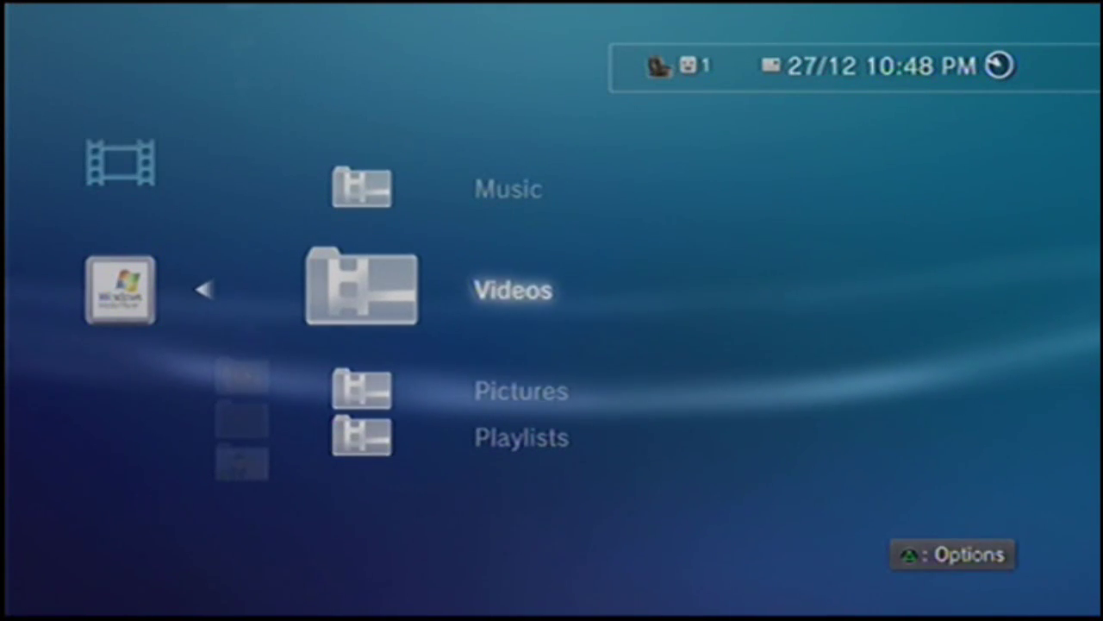
pyautogui.press('Return')
pyautogui.press('Down')
pyautogui.press('Down')
pyautogui.press('Down')
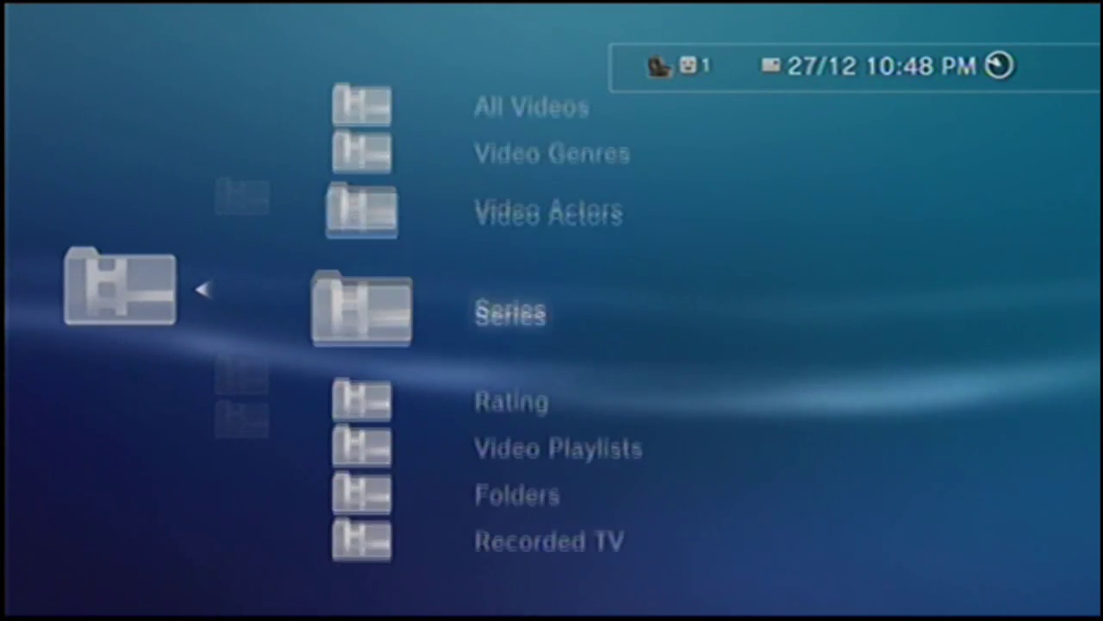
pyautogui.press('Down')
pyautogui.press('Up')
pyautogui.press('Up')
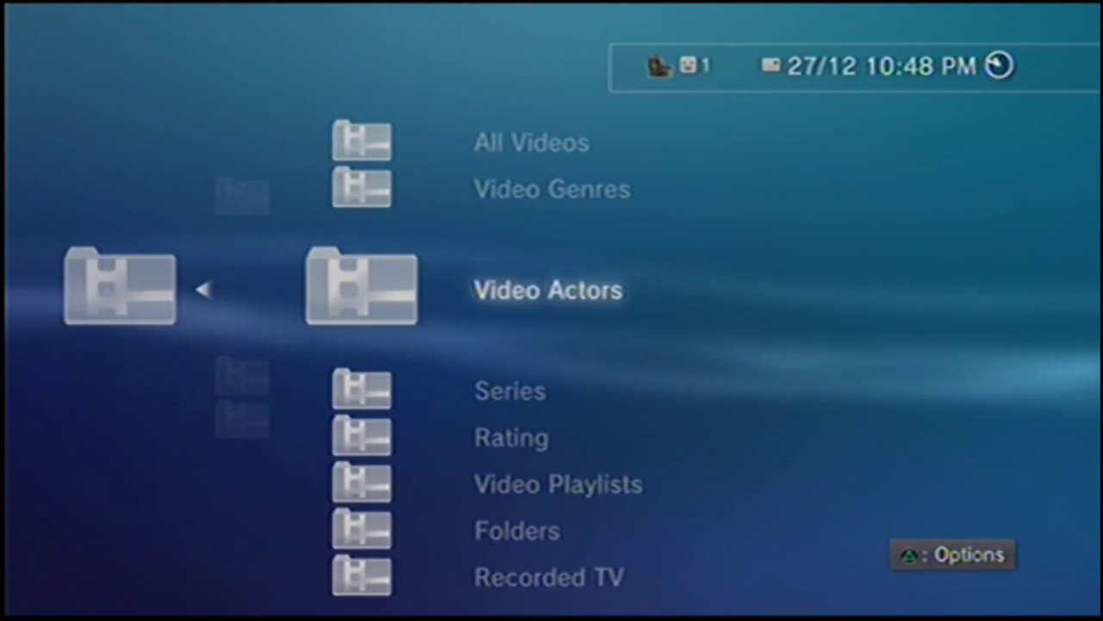
pyautogui.press('Up')
pyautogui.press('Return')
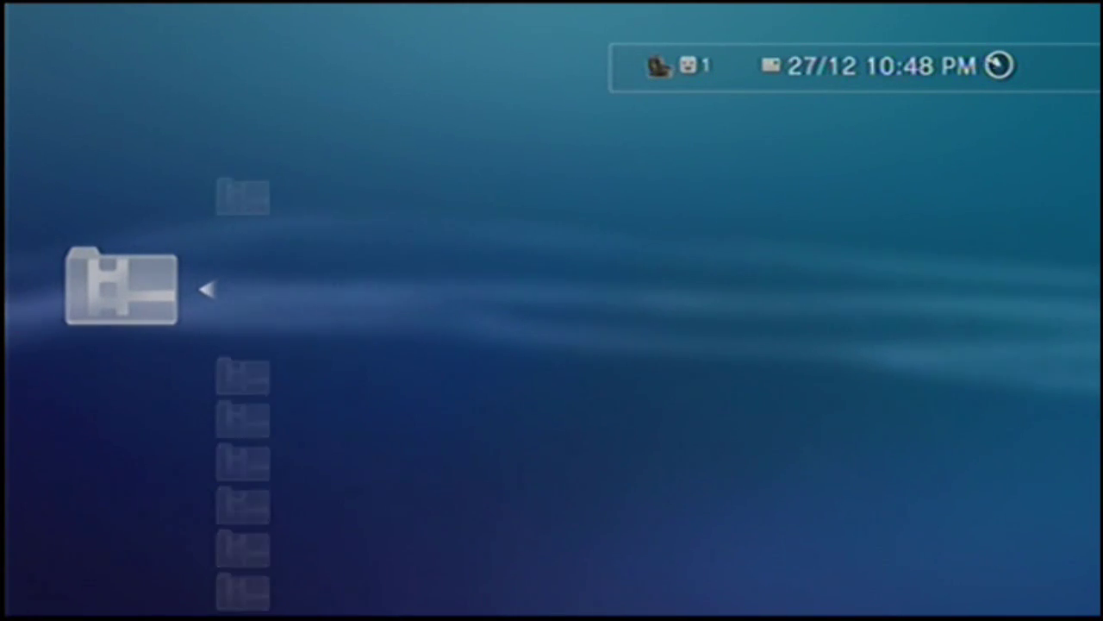
pyautogui.press('Escape')
# - Open All Videos and play the Wildlife in HD clip
pyautogui.press('Down')
pyautogui.press('Down')
pyautogui.press('Down')
pyautogui.press('Up')
pyautogui.press('Up')
pyautogui.press('Up')
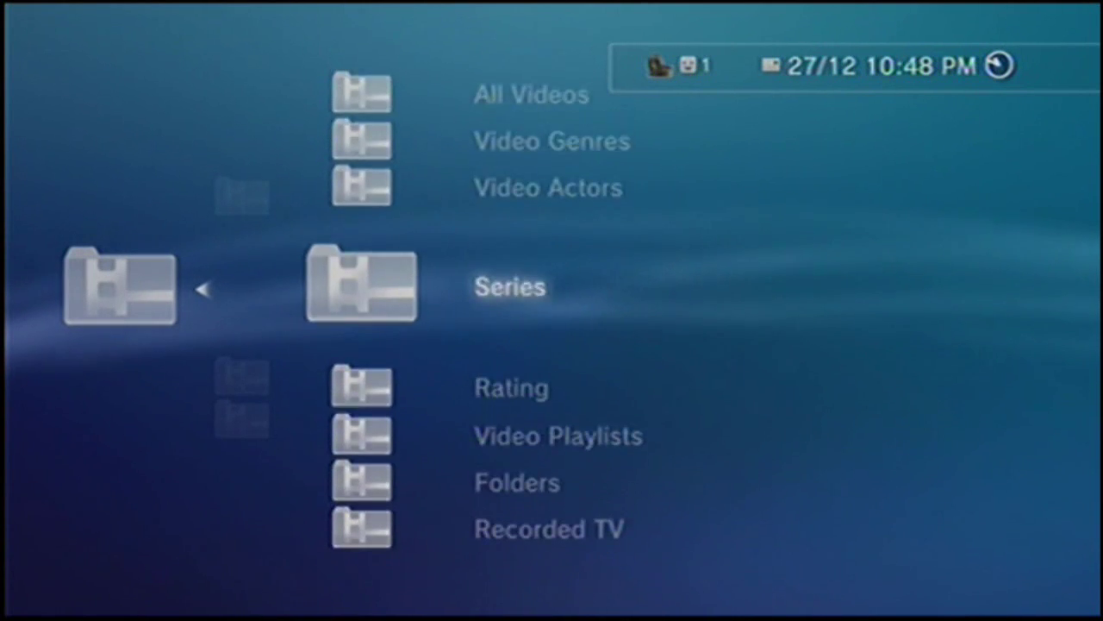
pyautogui.press('Return')
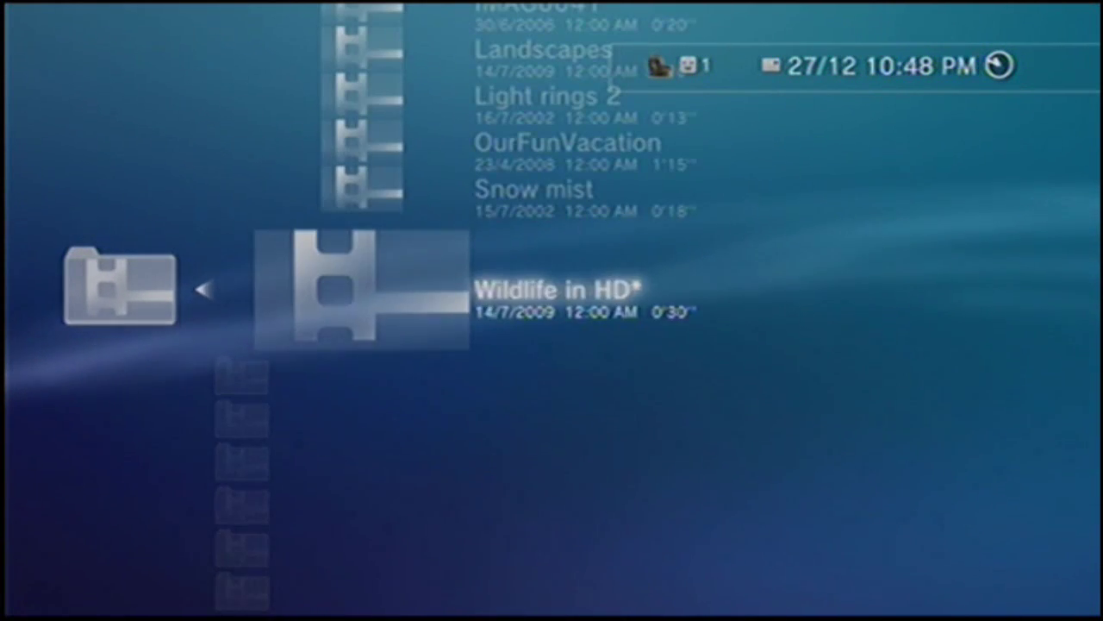
pyautogui.press('Up')
pyautogui.press('Up')
pyautogui.press('Up')
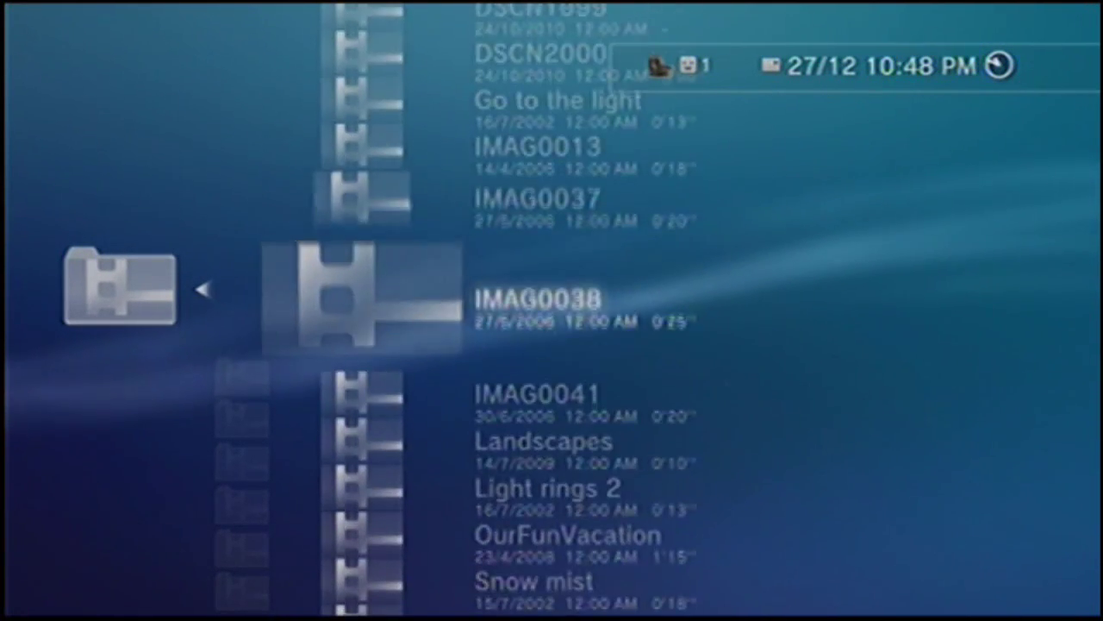
pyautogui.press('Down')
pyautogui.press('Down')
pyautogui.press('Down')
pyautogui.press('Down')
pyautogui.press('Down')
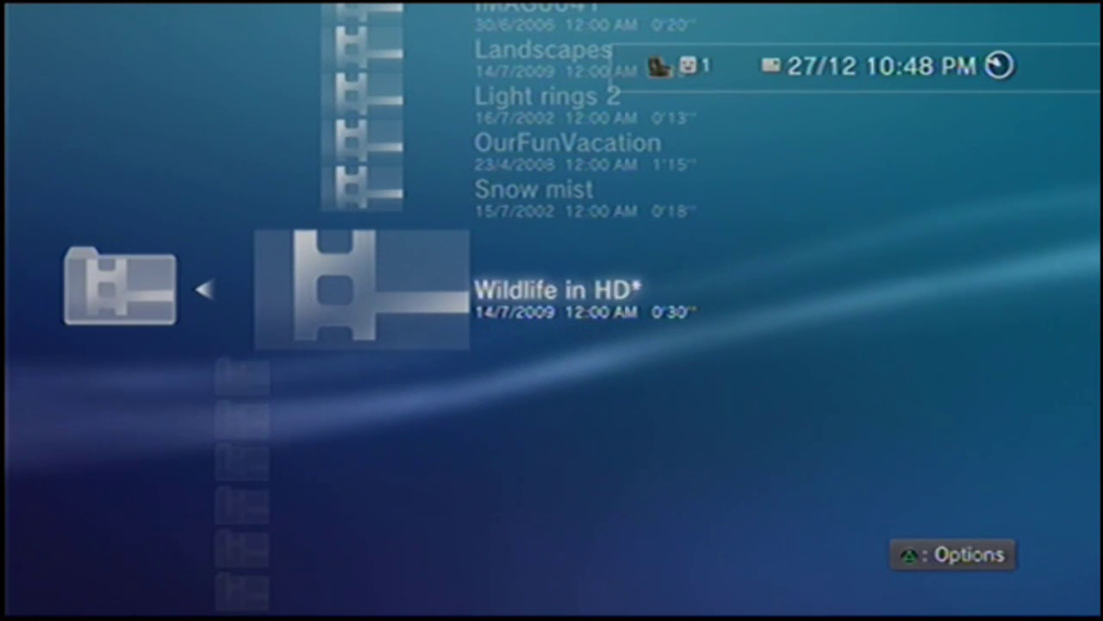
pyautogui.press('Return')
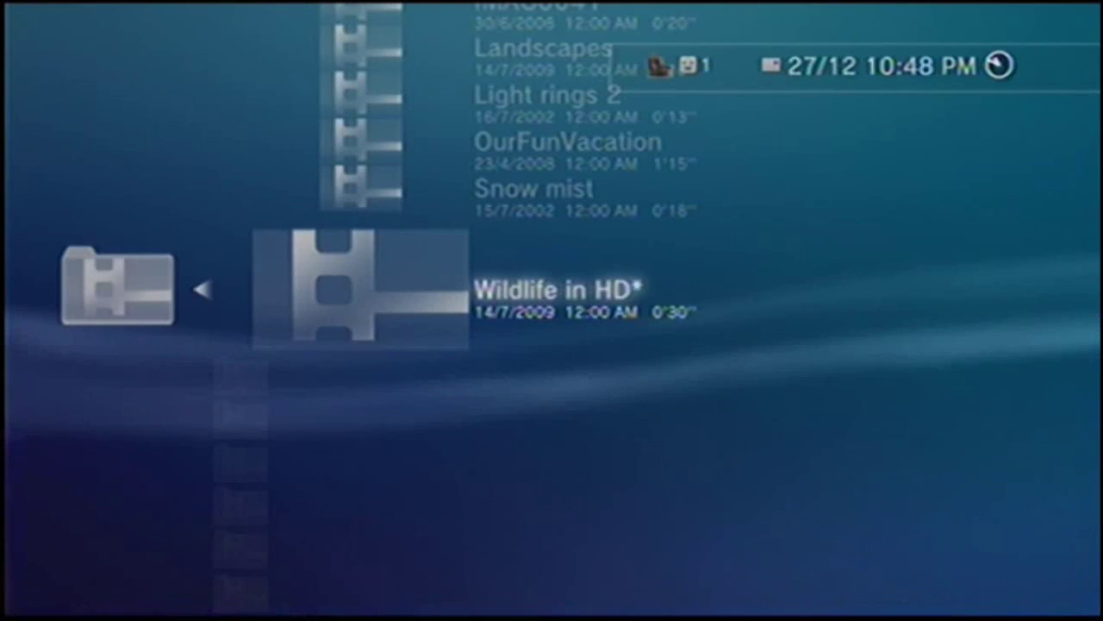
# - Stop the video and play Kalimba via Music > Contributing Artists > Mr. Scruff > Ninja Tuna
pyautogui.press('Escape')
pyautogui.press('Escape')
pyautogui.press('Escape')
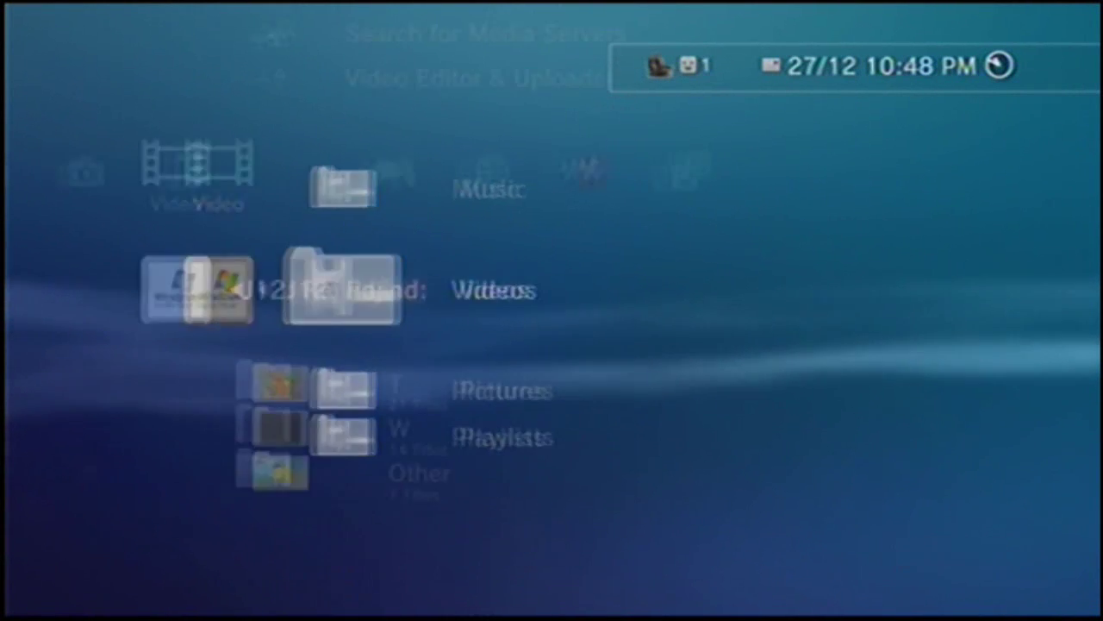
pyautogui.press('Return')
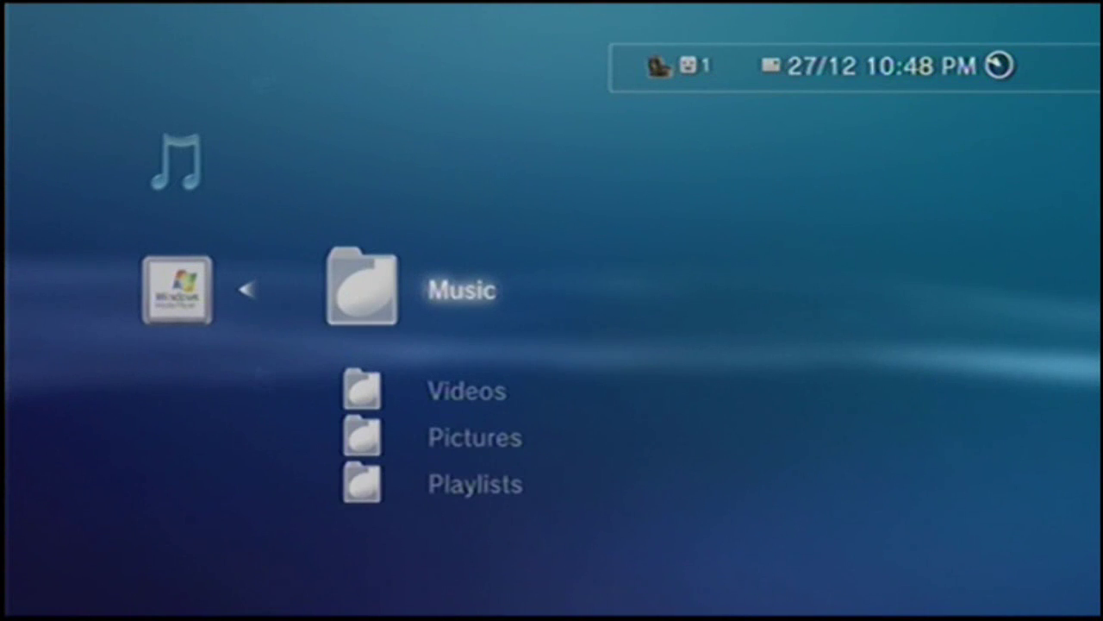
pyautogui.press('Return')
pyautogui.press('Down')
pyautogui.press('Return')
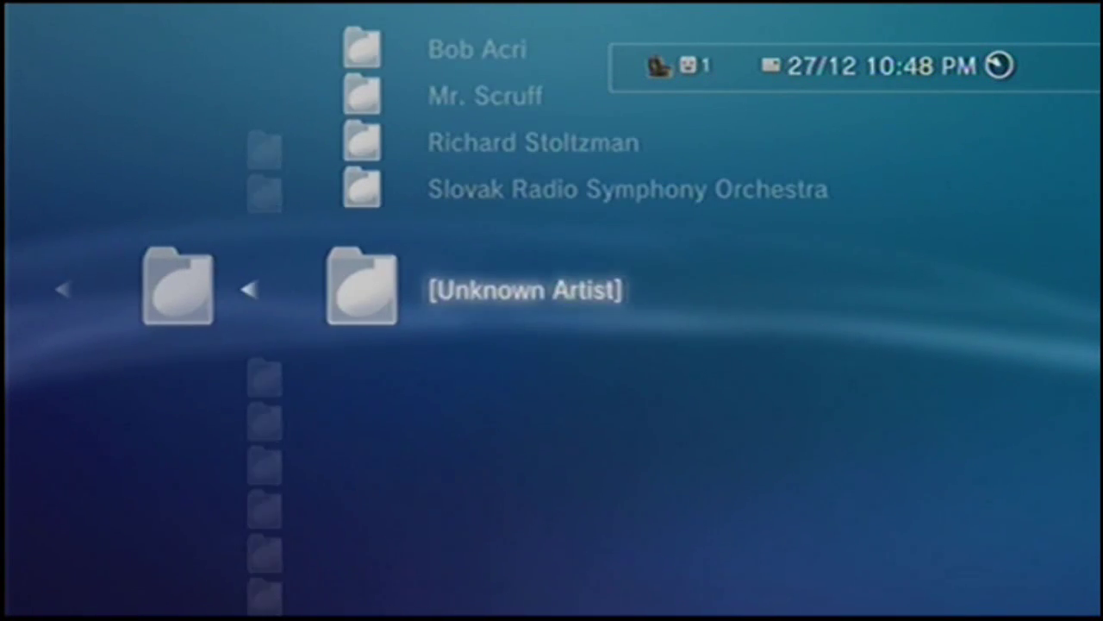
pyautogui.press('Up')
pyautogui.press('Up')
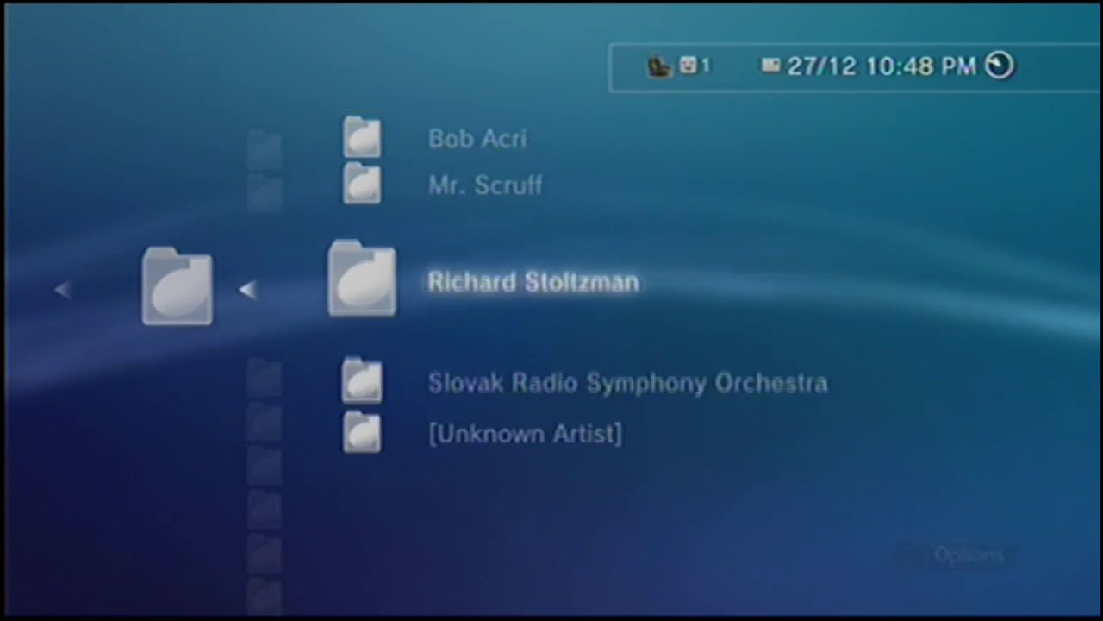
pyautogui.press('Up')
pyautogui.press('Return')
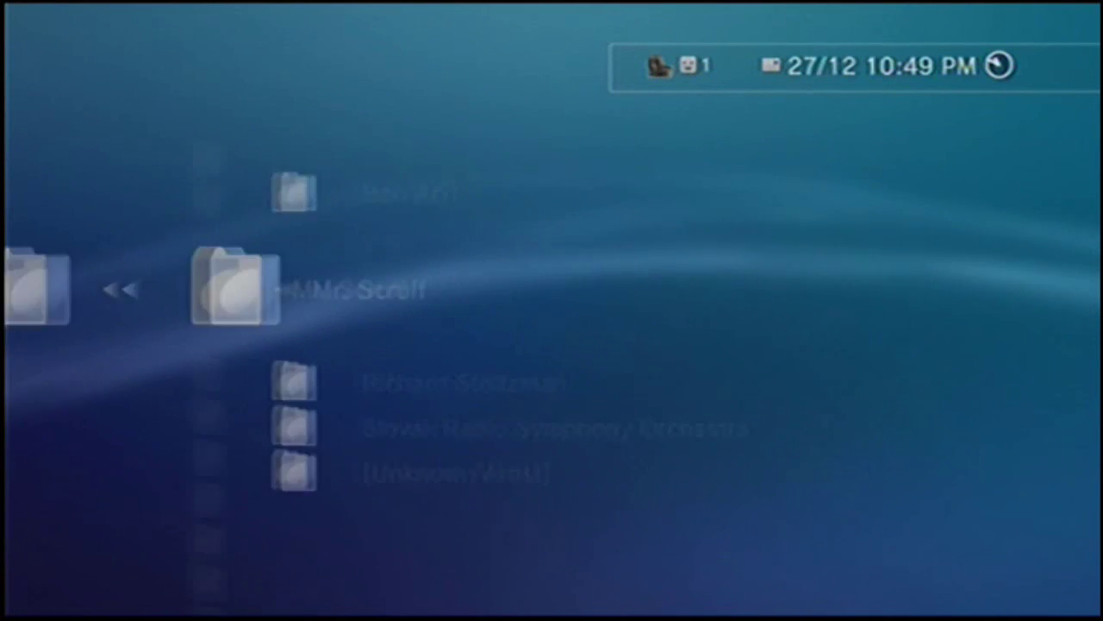
pyautogui.press('Return')
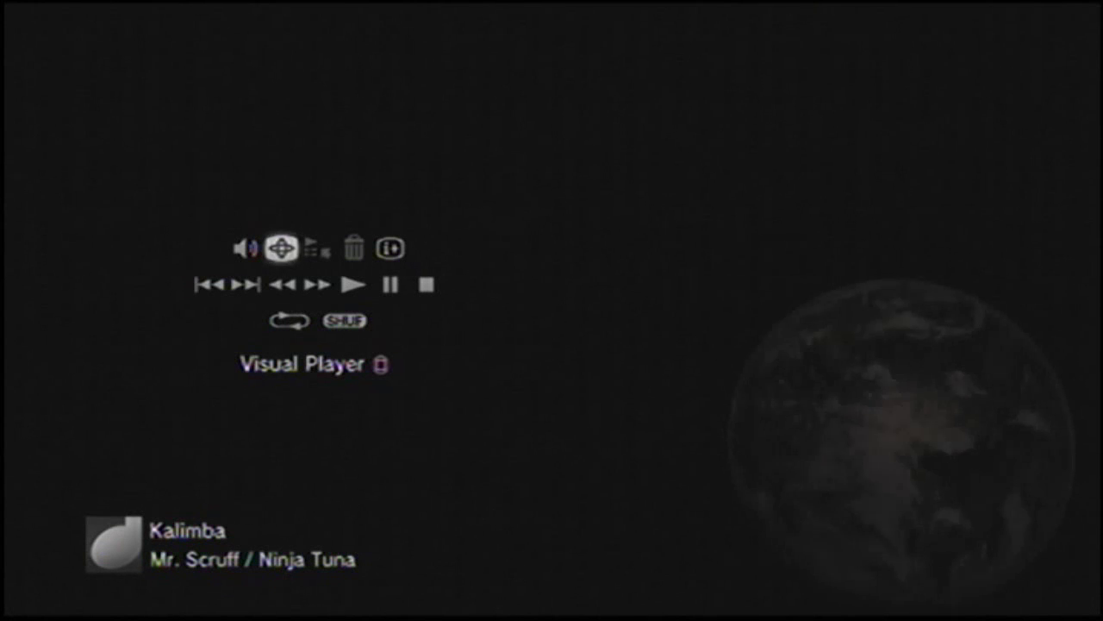
pyautogui.press('Return')
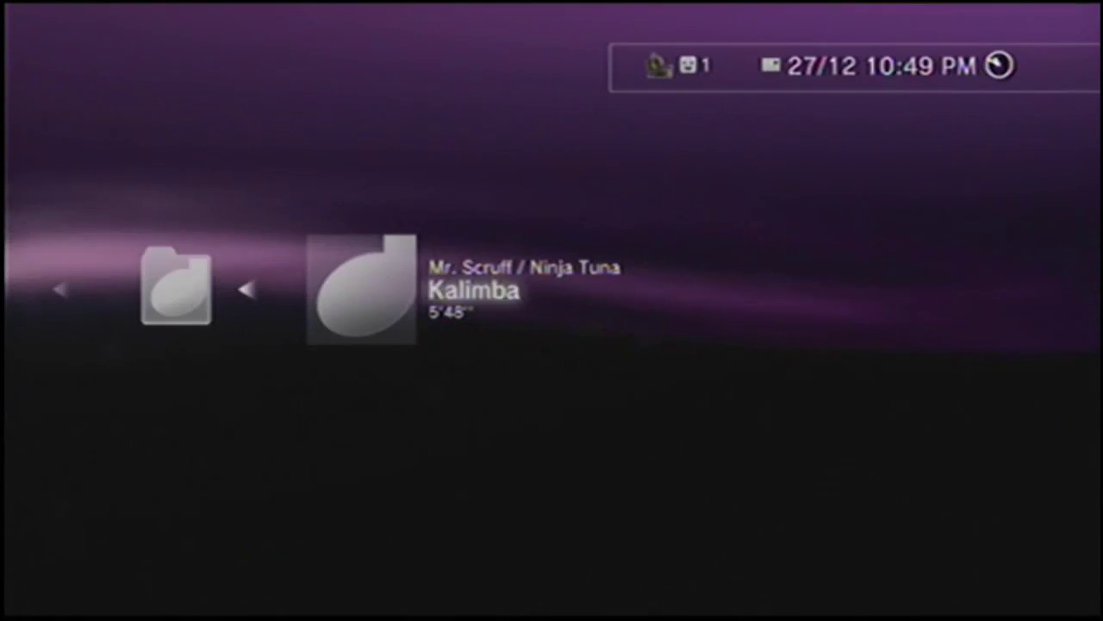
pyautogui.press('Escape')
pyautogui.press('Escape')
pyautogui.press('Escape')
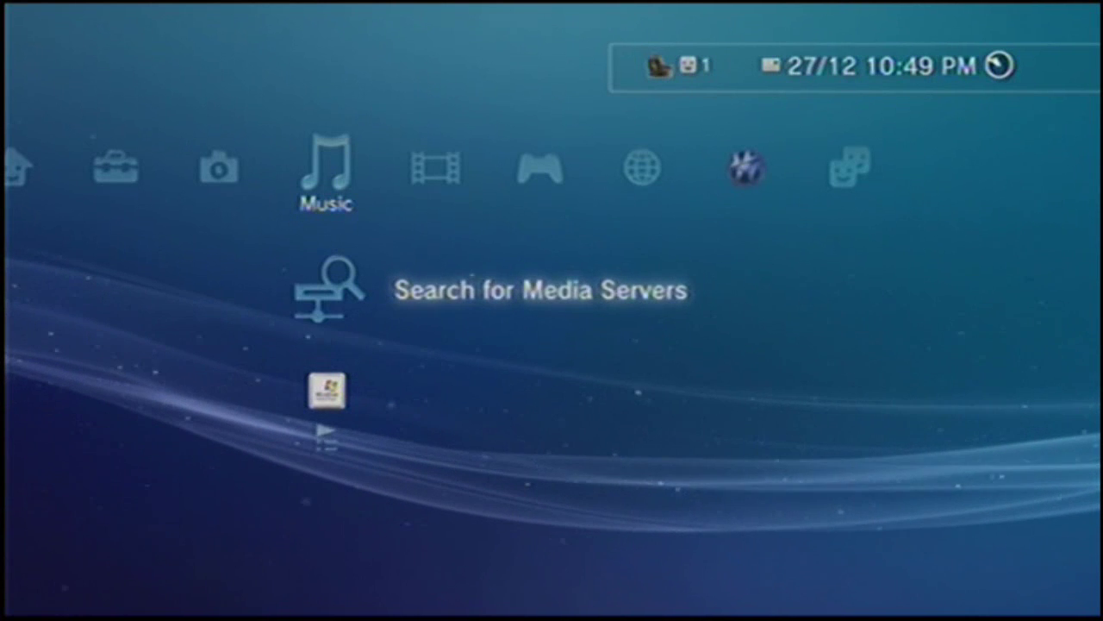
# - Find the J12 server under the Video and Photo categories, then open it under Music
pyautogui.press('Left')
pyautogui.press('Left')
pyautogui.press('Right')
pyautogui.press('Right')
pyautogui.press('Right')
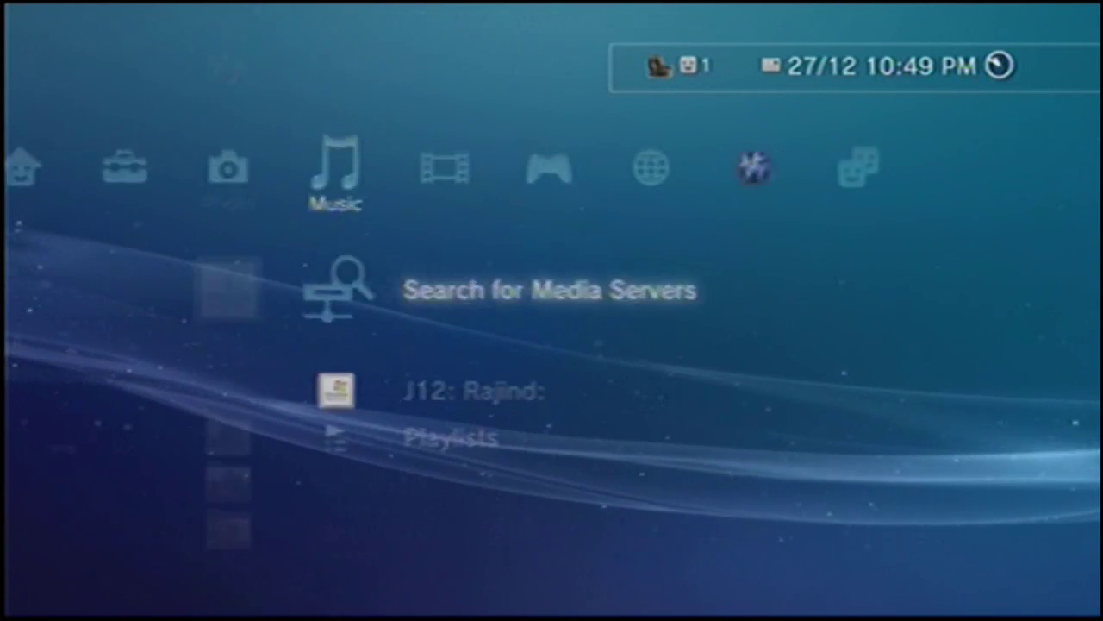
pyautogui.press('Right')
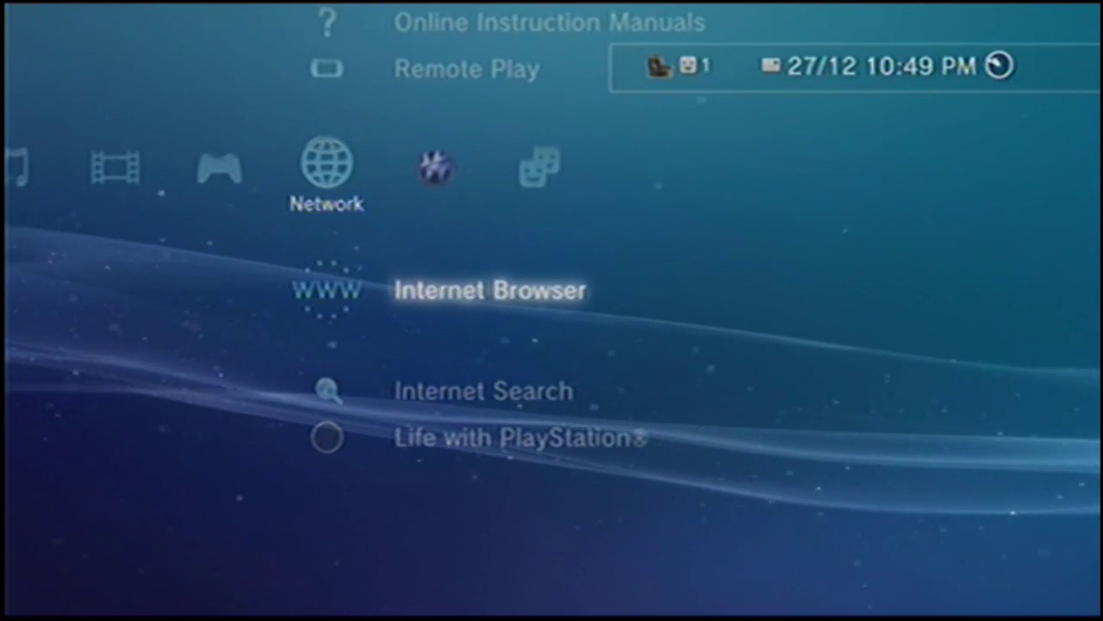
pyautogui.press('Left')
pyautogui.press('Left')
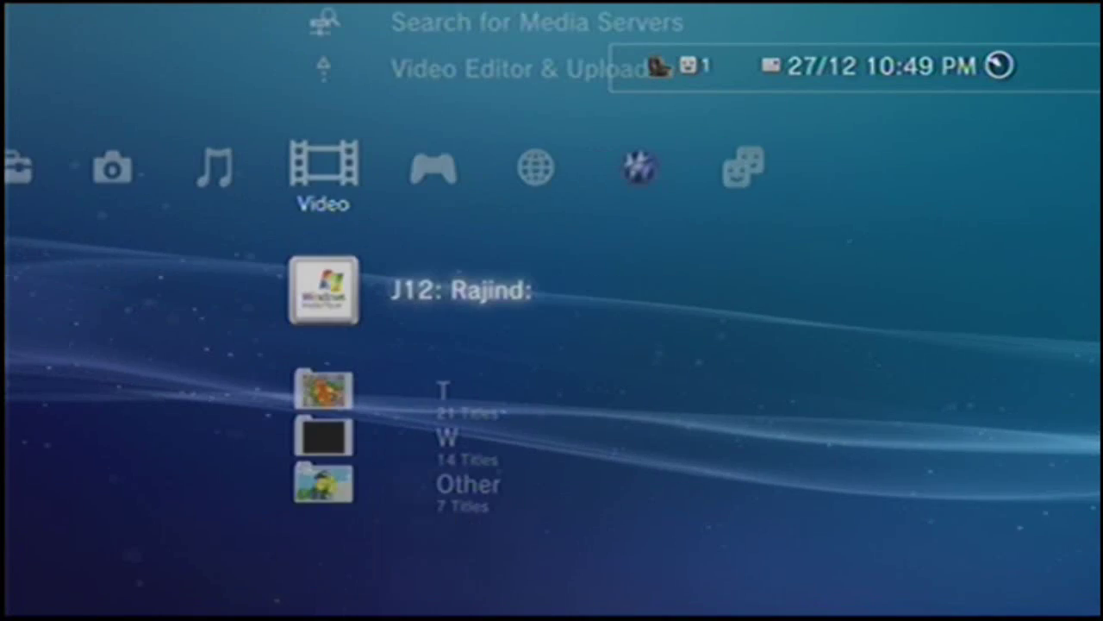
pyautogui.press('Left')
pyautogui.press('Right')
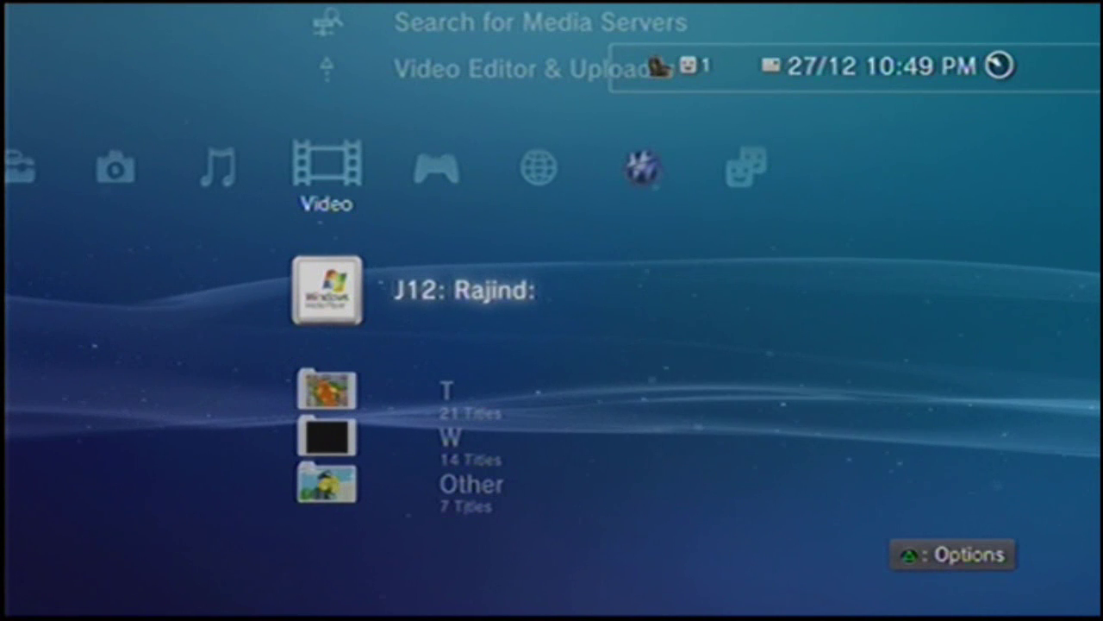
pyautogui.press('Down')
pyautogui.press('Down')
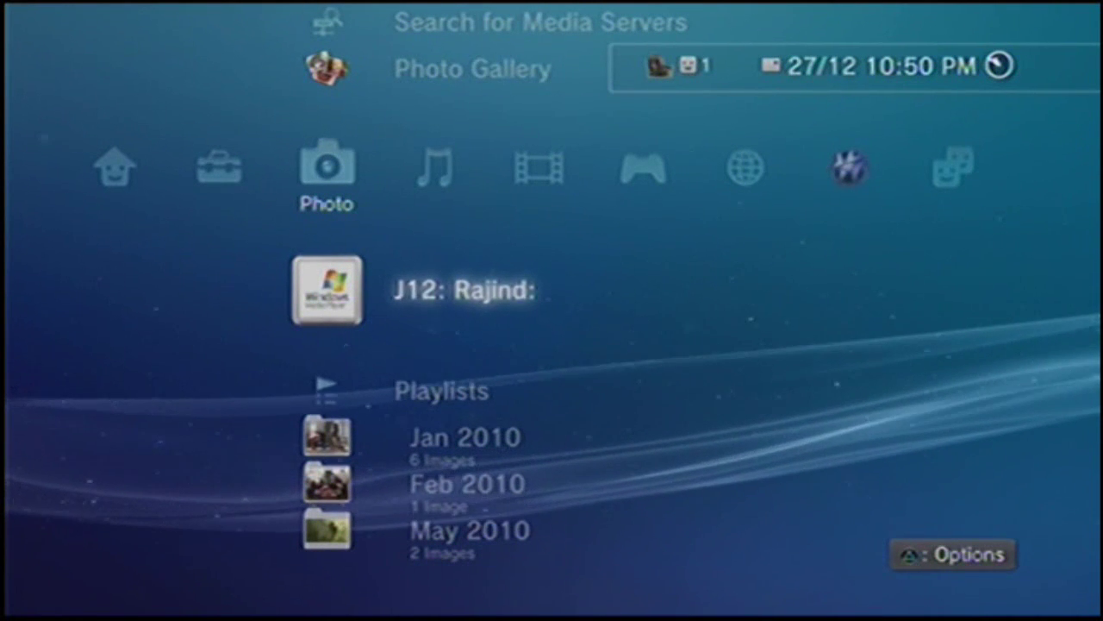
pyautogui.press('Return')
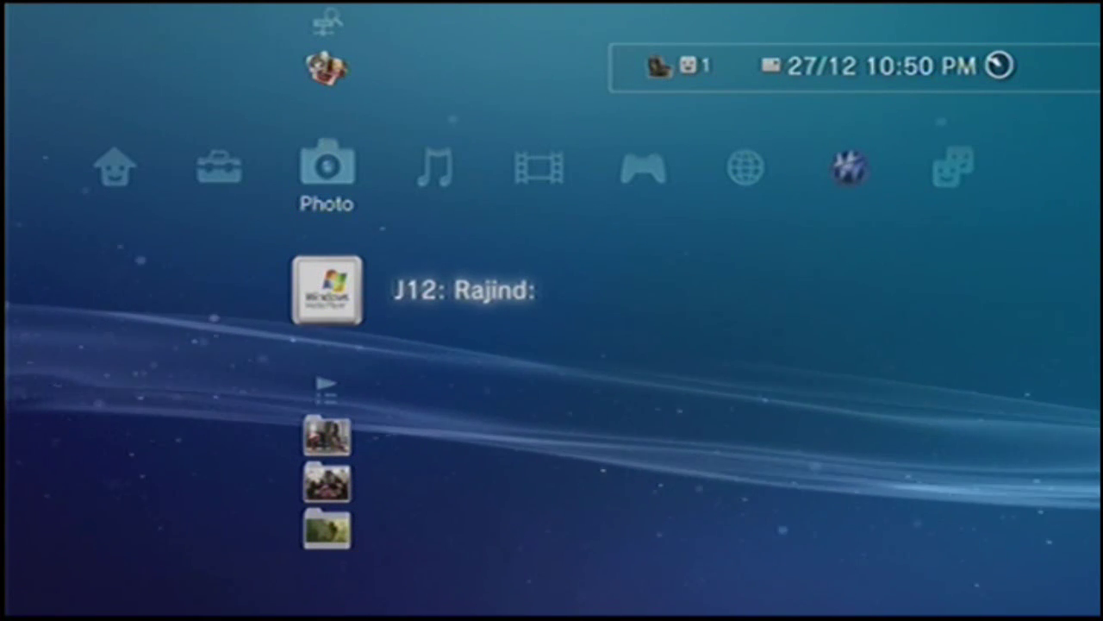
pyautogui.press('Right')
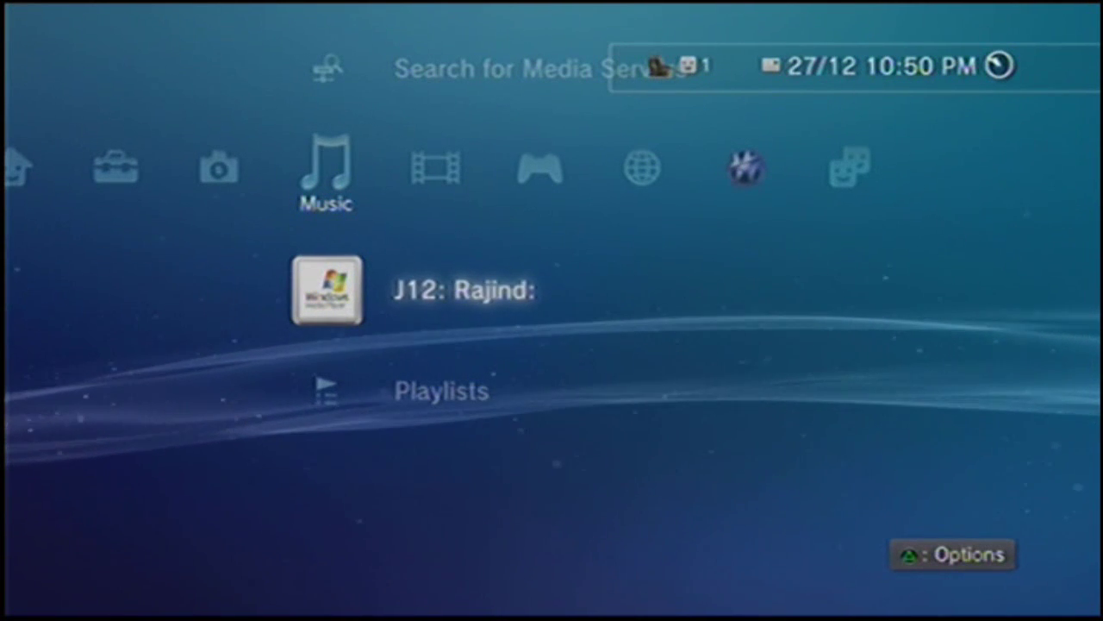
pyautogui.press('Return')
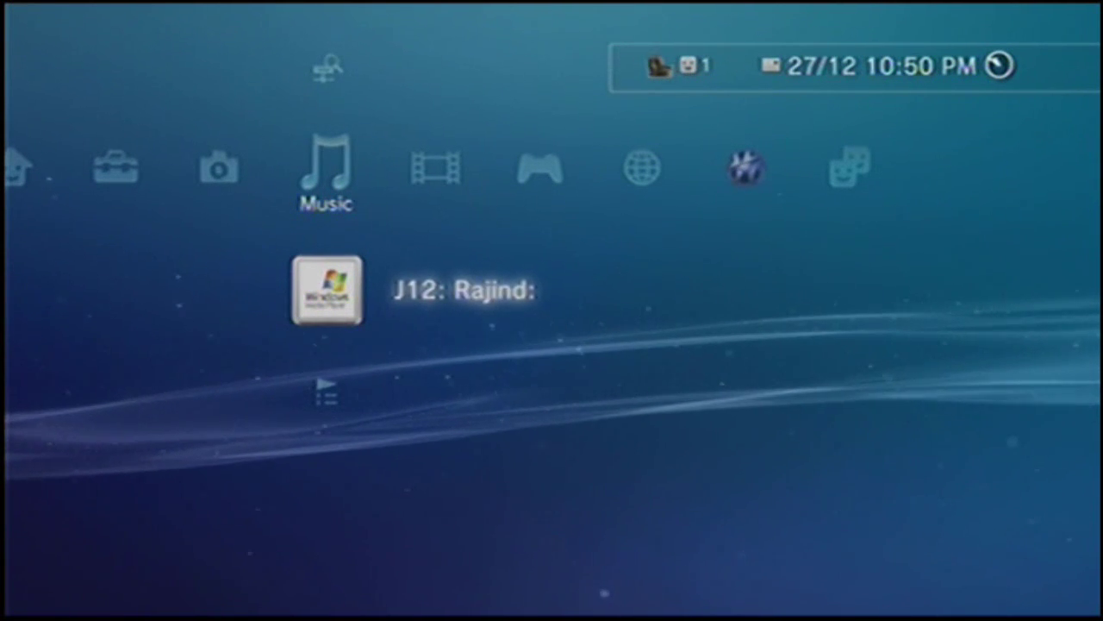